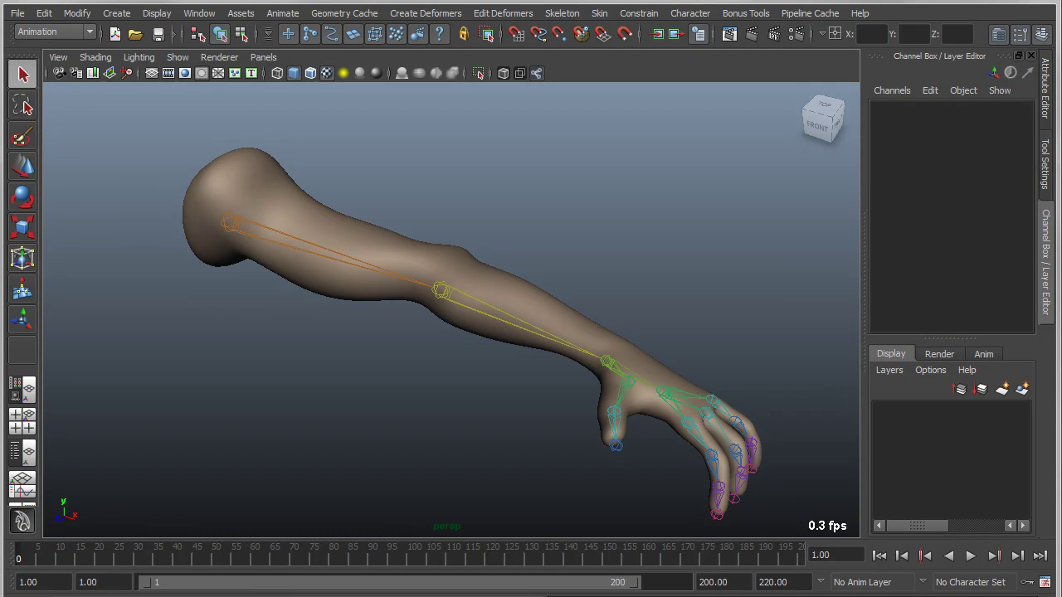
Open the Pose Blend Shape Editor and place its window clear of the arm model.
click(734, 15)
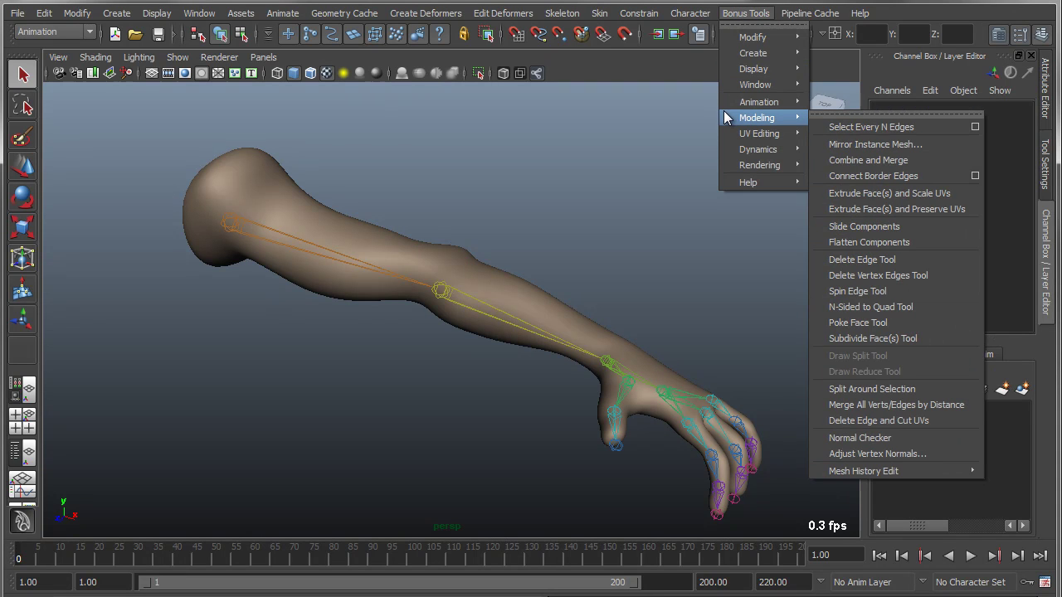
mouse_move(741, 102)
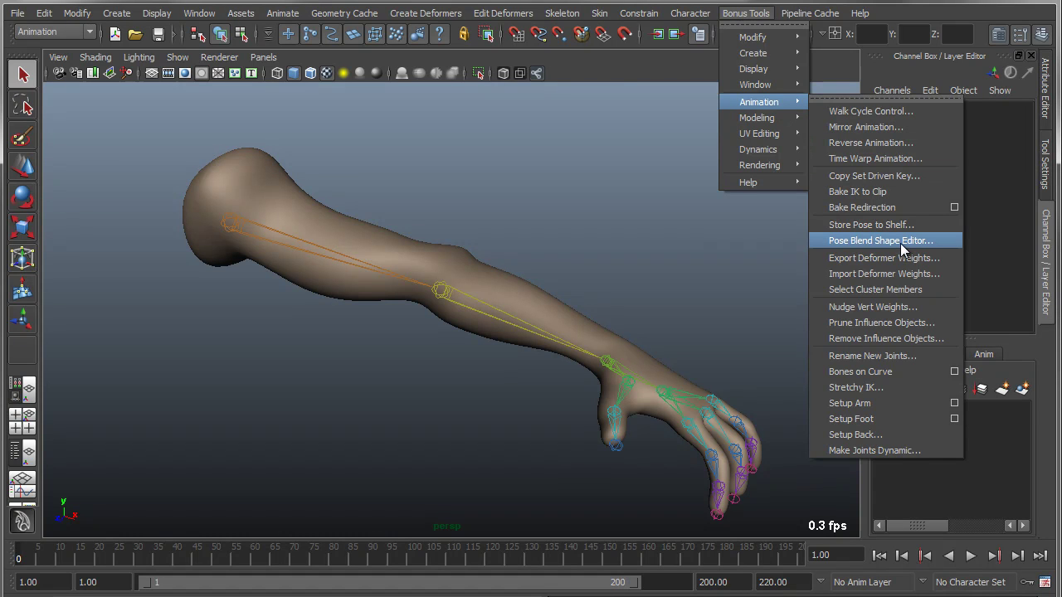
click(902, 240)
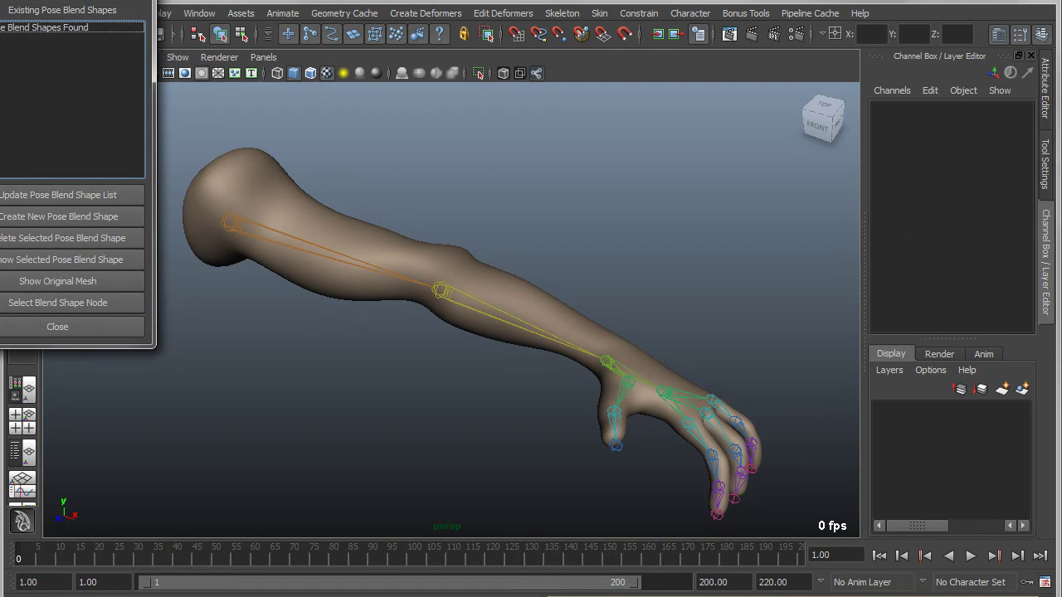
drag(6, 0, 908, 19)
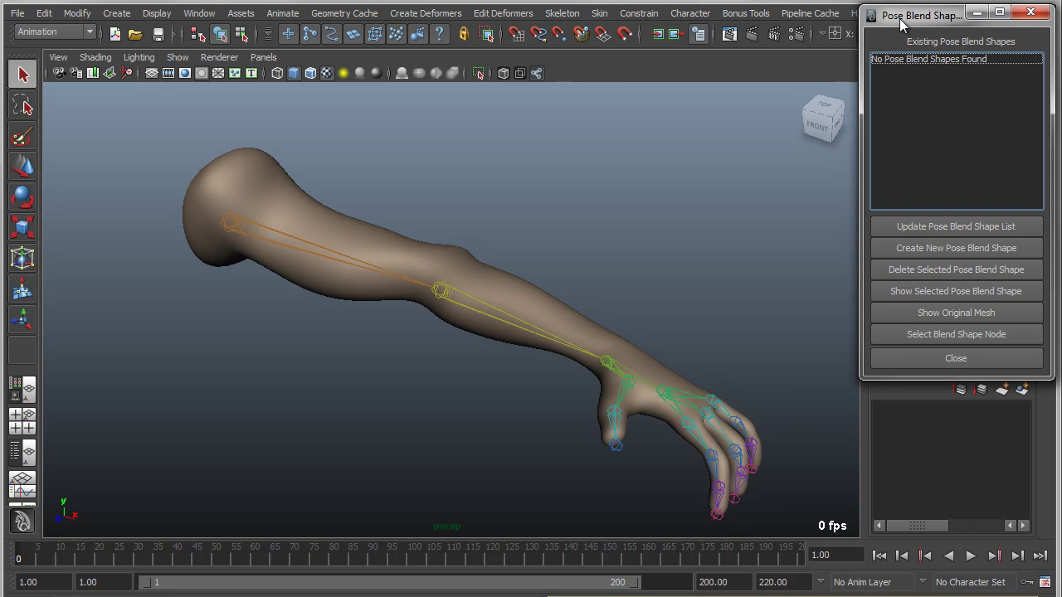
Select the elbow joint of the arm skeleton and activate the Rotate tool.
mouse_move(444, 380)
alt+mouse_down()
mouse_move(420, 396)
mouse_move(432, 391)
alt+mouse_up()
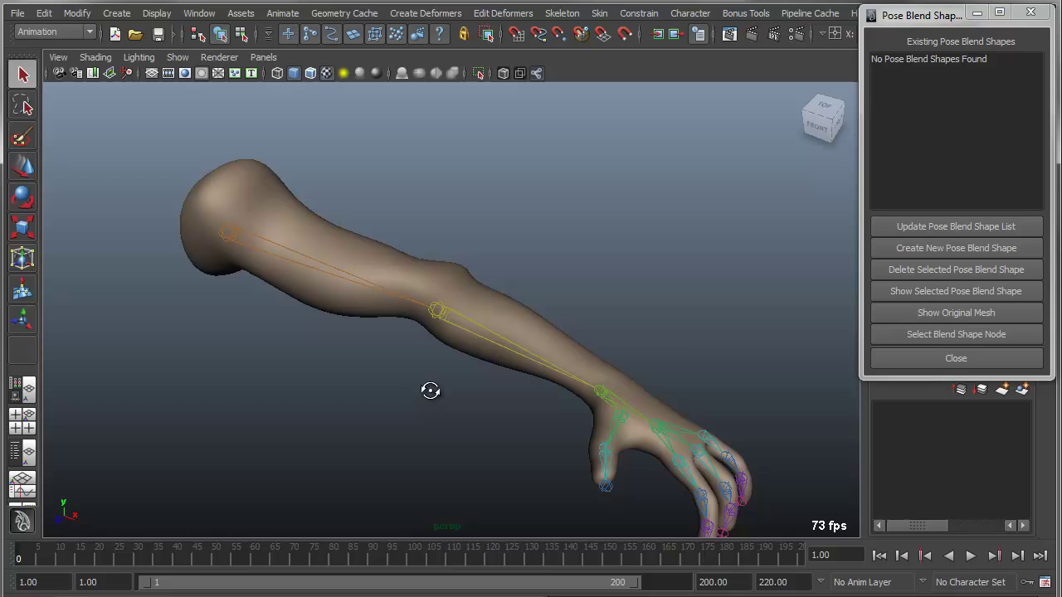
alt+middle_drag(432, 394, 390, 361)
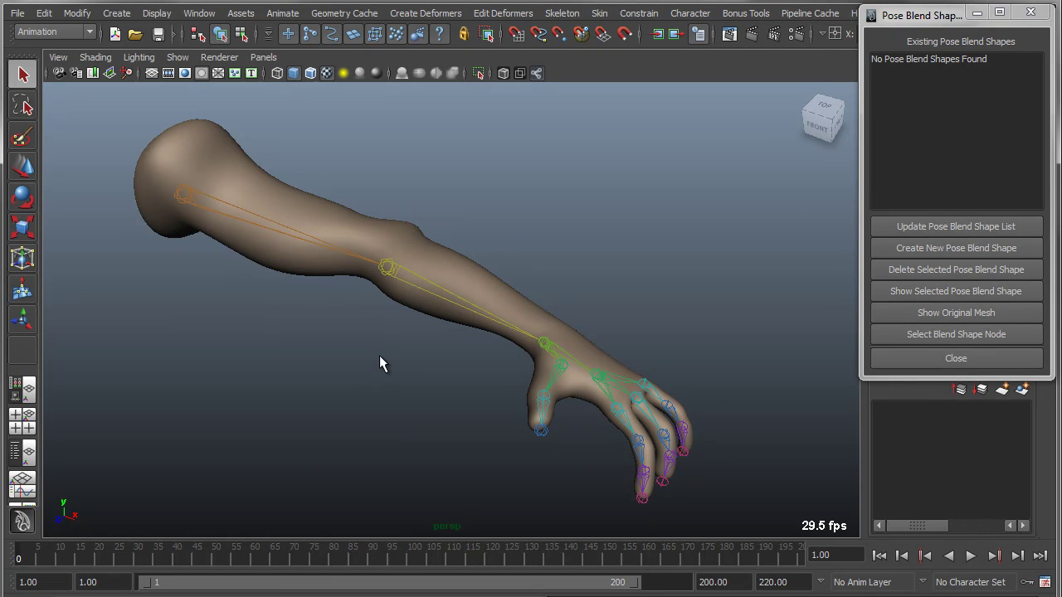
alt+drag(316, 329, 347, 322)
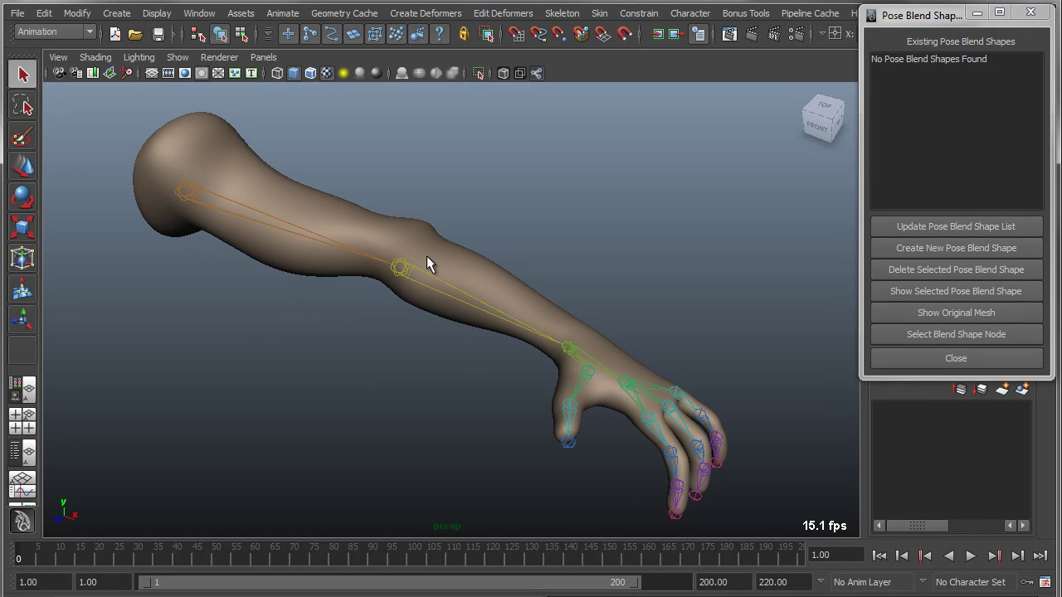
click(422, 224)
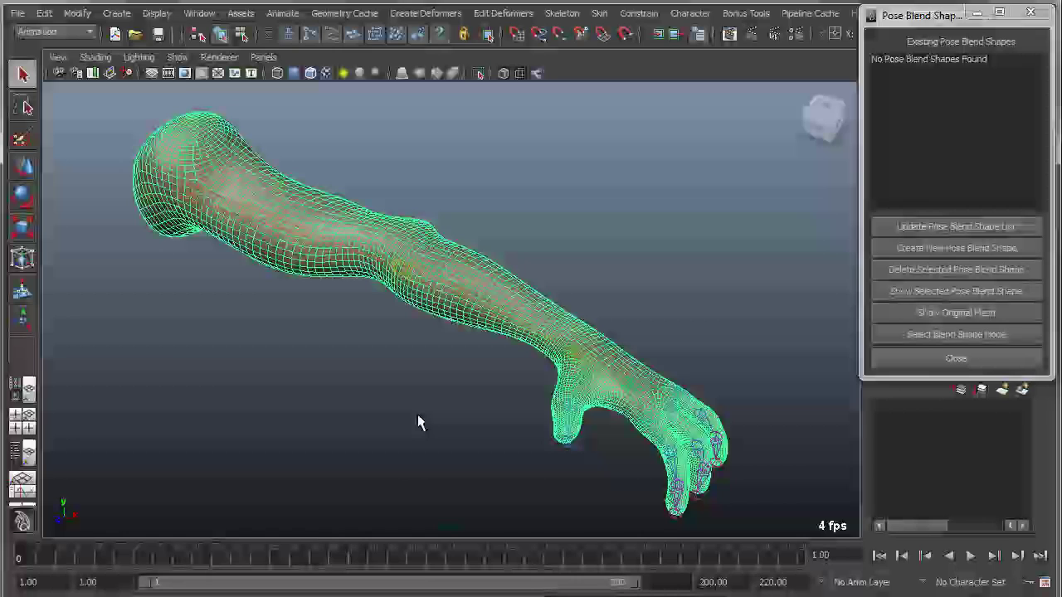
key(ctrl+z)
key(ctrl+z)
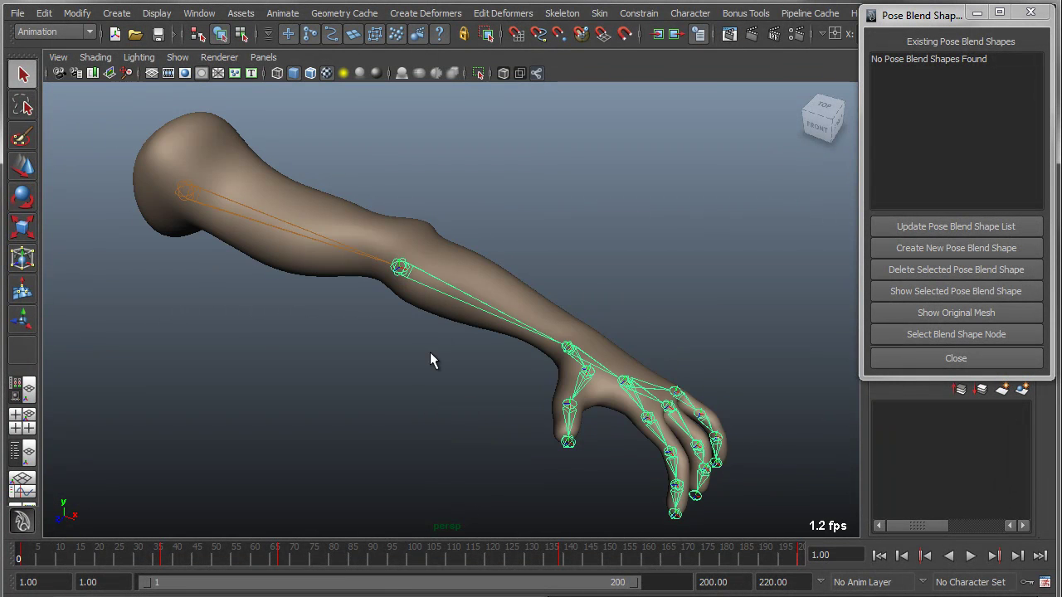
alt+middle_drag(429, 353, 460, 346)
key(e)
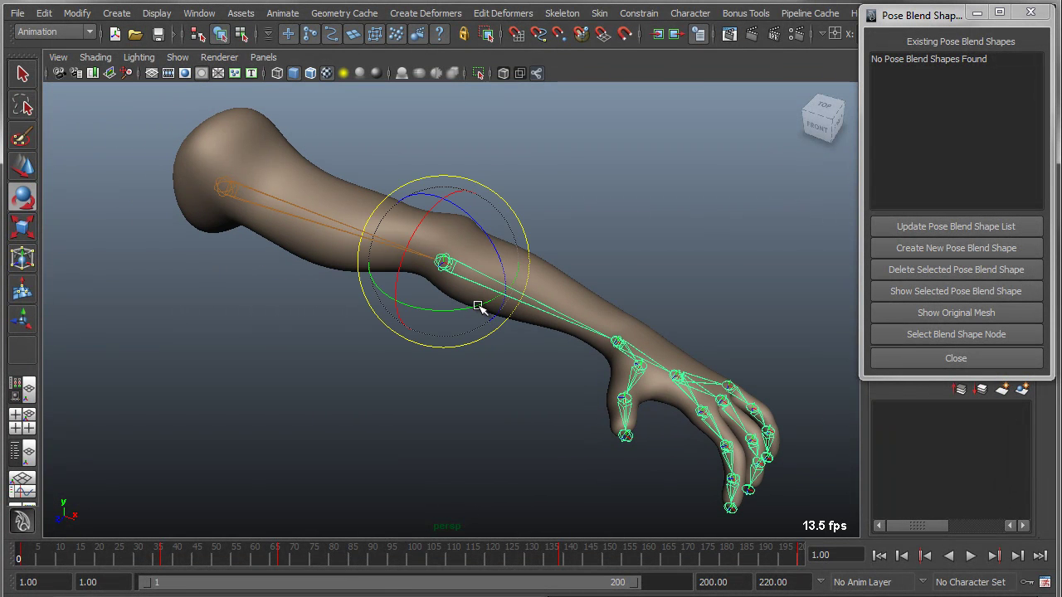
Test-bend the elbow joint to inspect the deformation, and reset the pose by scrubbing the timeline back to frame 1.
drag(478, 306, 352, 372)
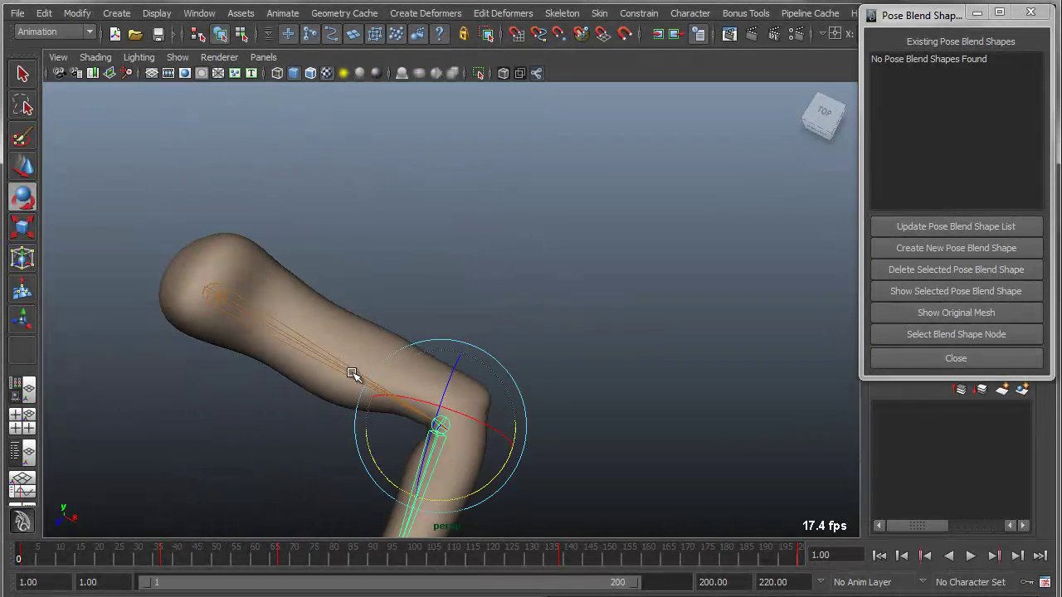
alt+middle_drag(352, 372, 363, 321)
alt+right_drag(401, 345, 449, 377)
alt+right_drag(564, 448, 434, 437)
alt+drag(433, 437, 423, 366)
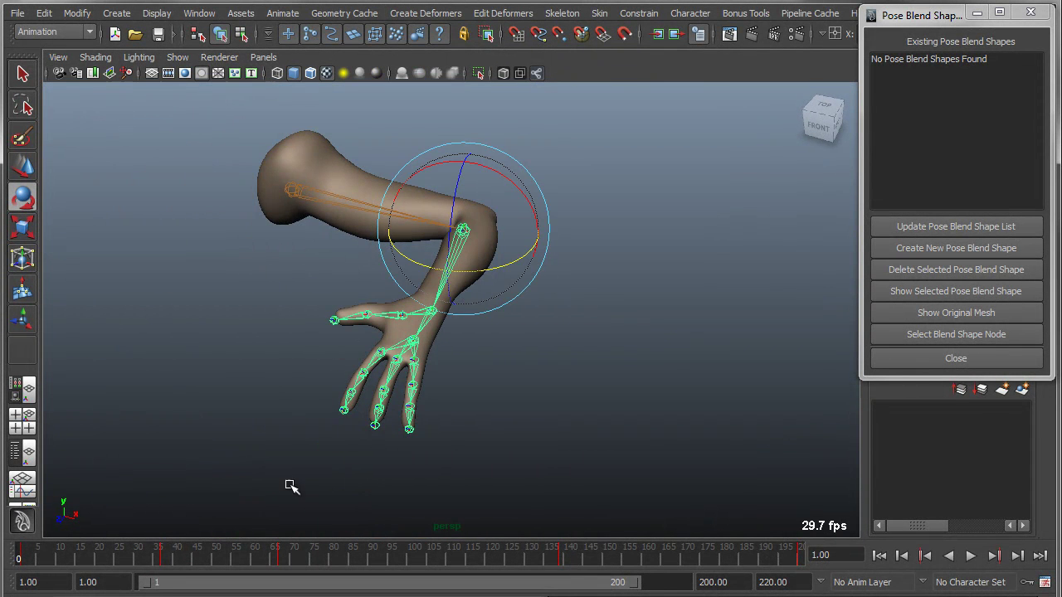
click(95, 557)
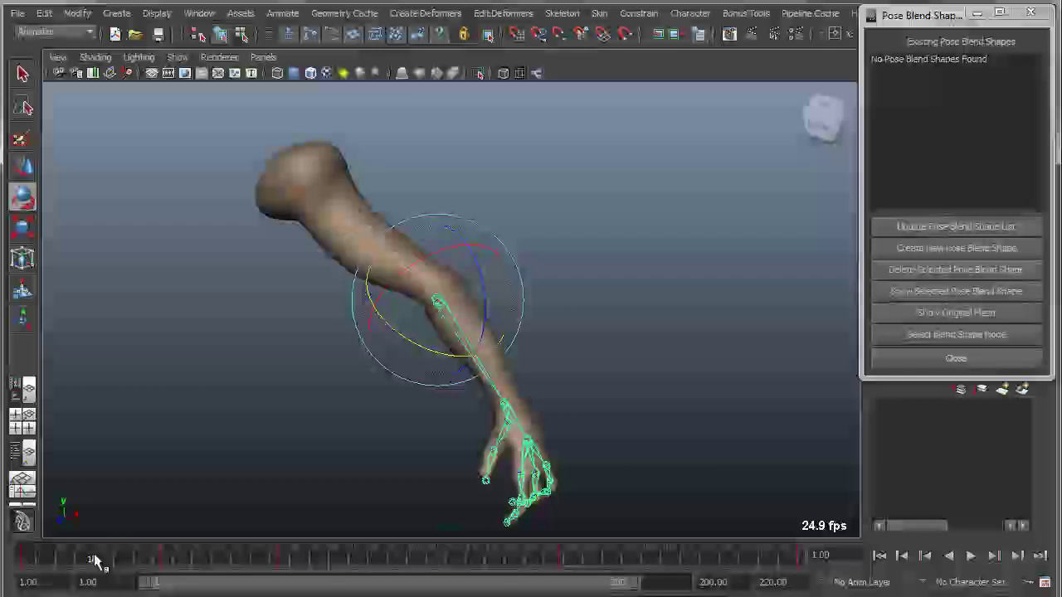
drag(94, 560, 17, 556)
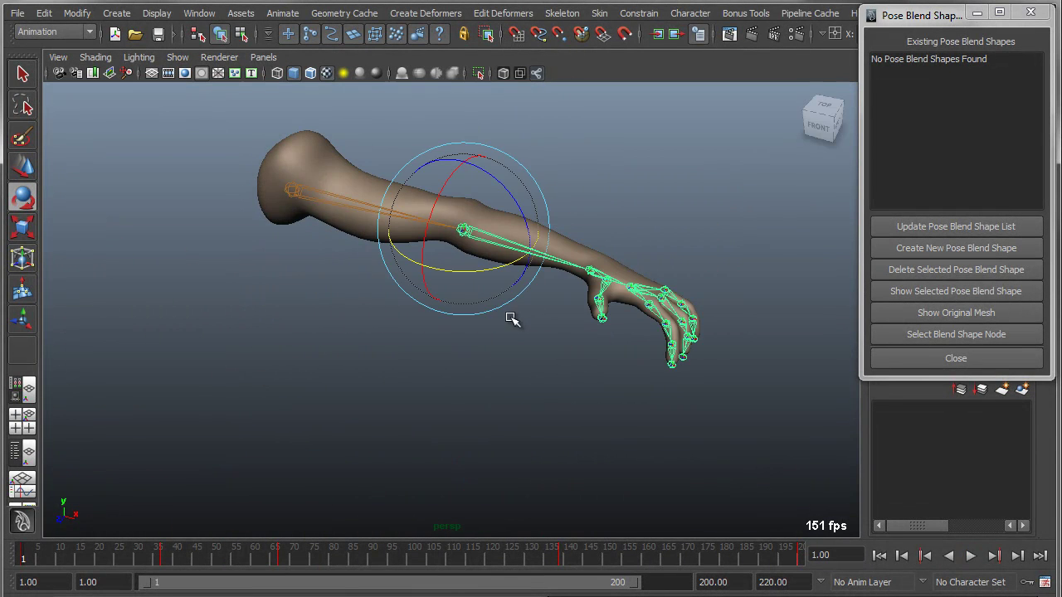
Rotate the elbow joint to bend the forearm sharply towards the upper arm.
alt+right_drag(512, 319, 570, 378)
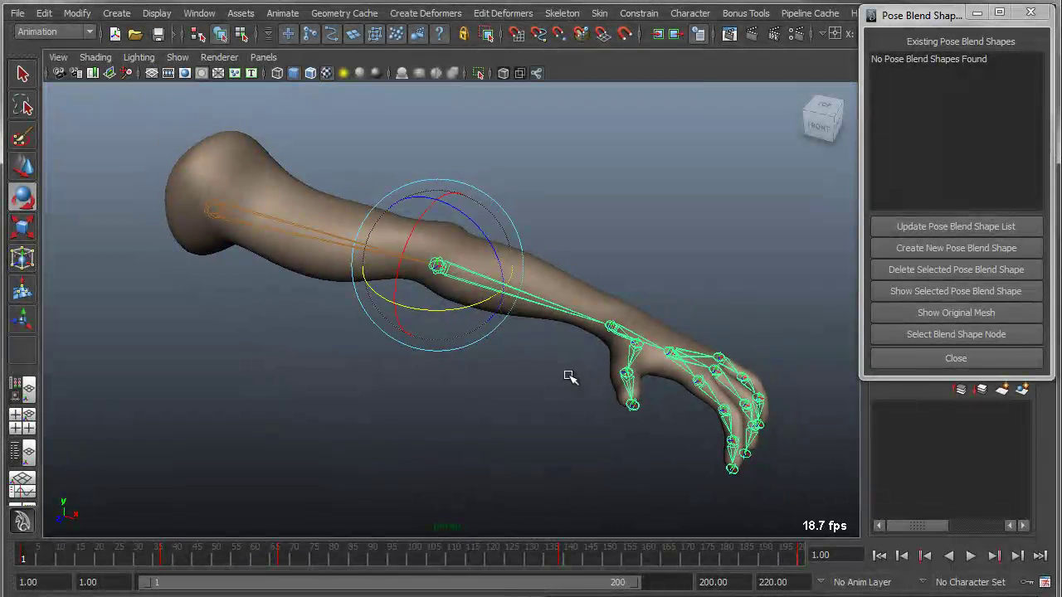
drag(460, 308, 369, 304)
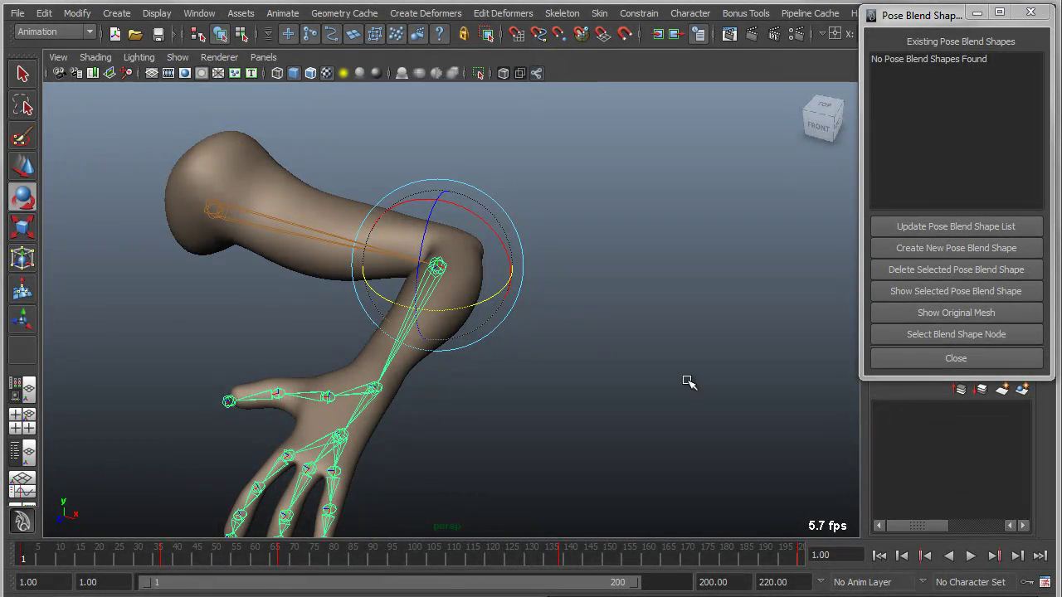
drag(931, 21, 928, 26)
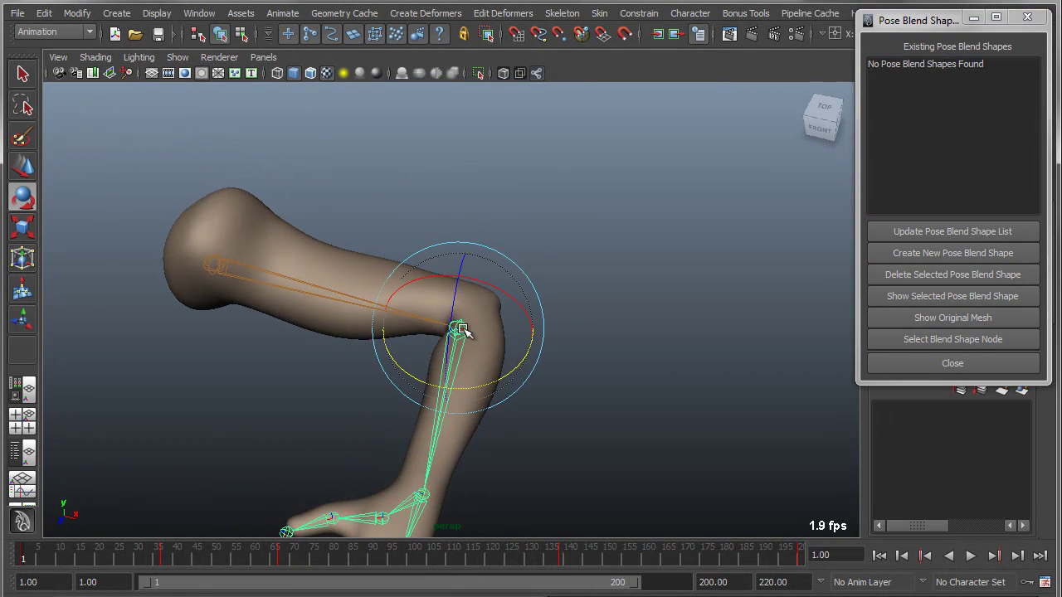
alt+middle_drag(457, 343, 477, 294)
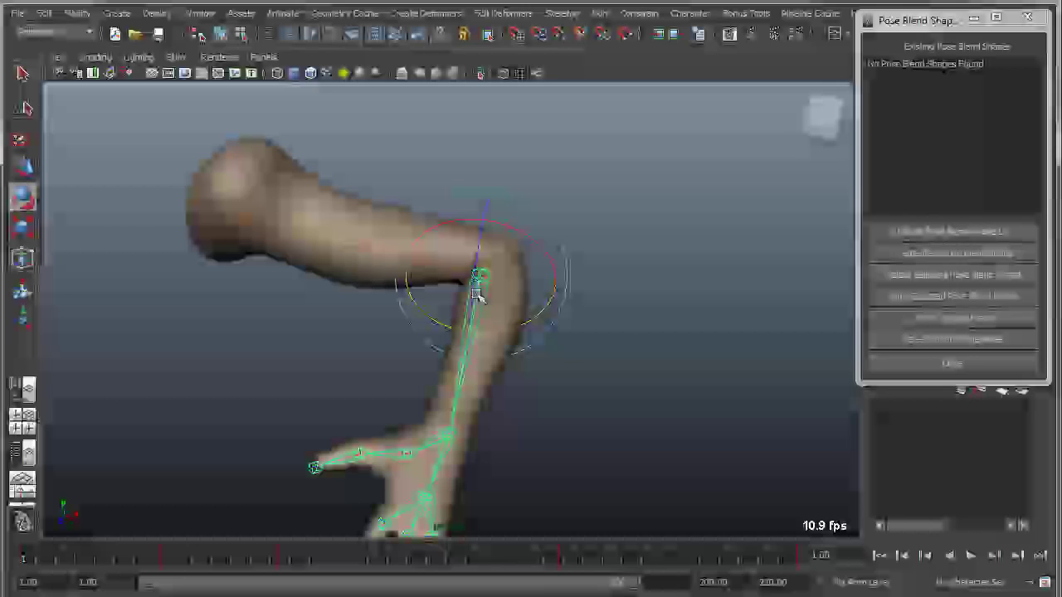
alt+right_drag(477, 294, 548, 309)
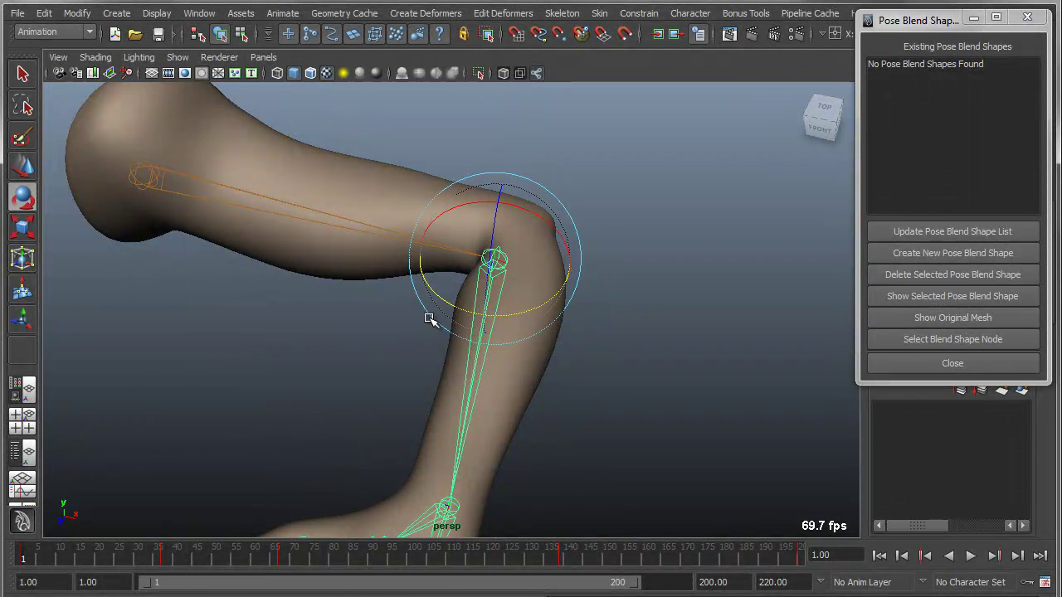
Add the arm mesh to the selection and create a new pose blend shape named Bicep from the bent pose.
click(352, 192)
alt+drag(452, 401, 379, 427)
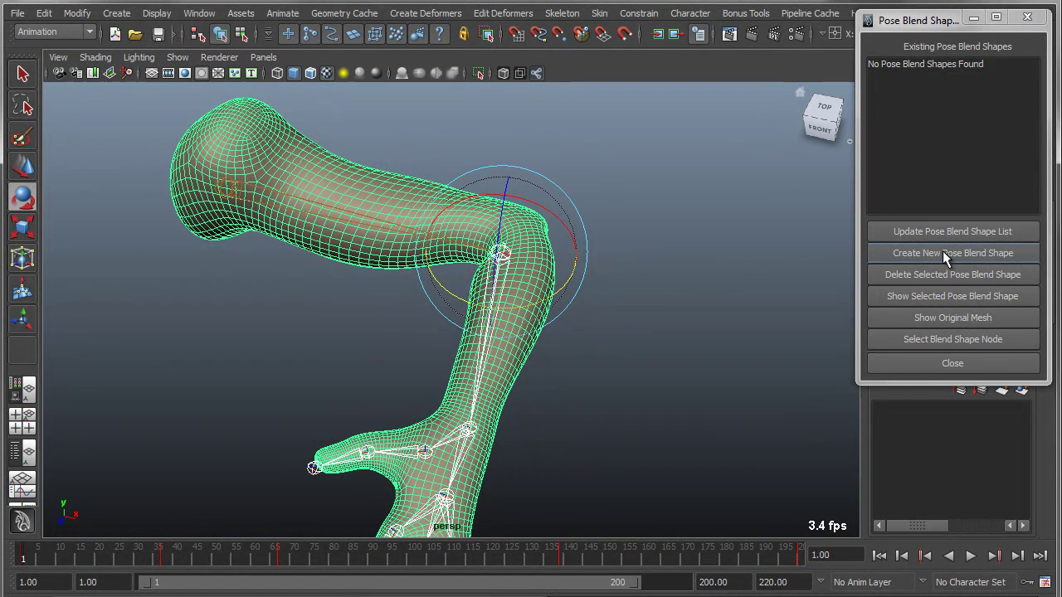
click(943, 251)
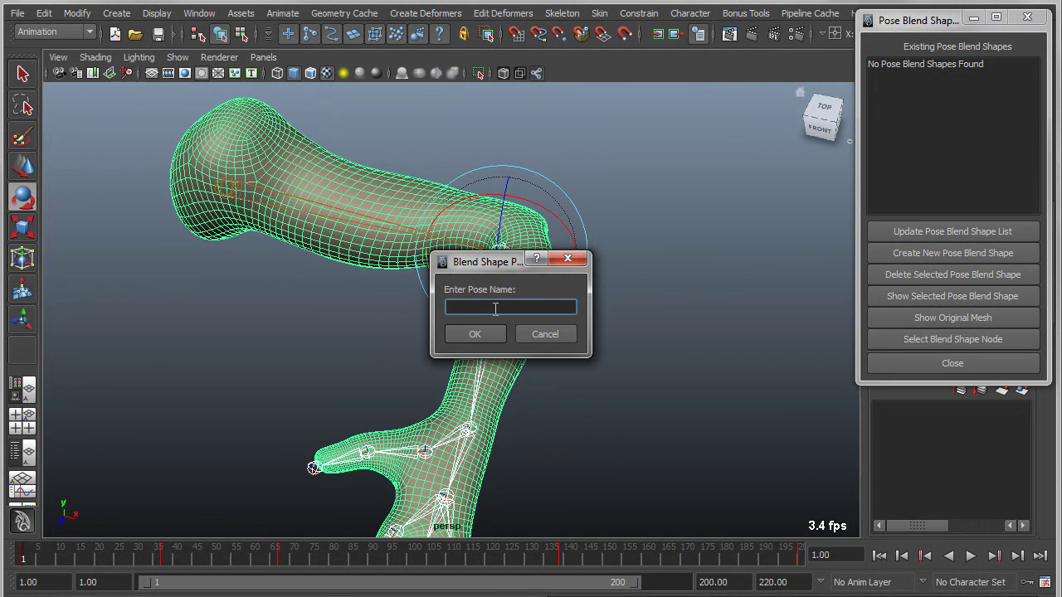
text(Bicep)
click(488, 332)
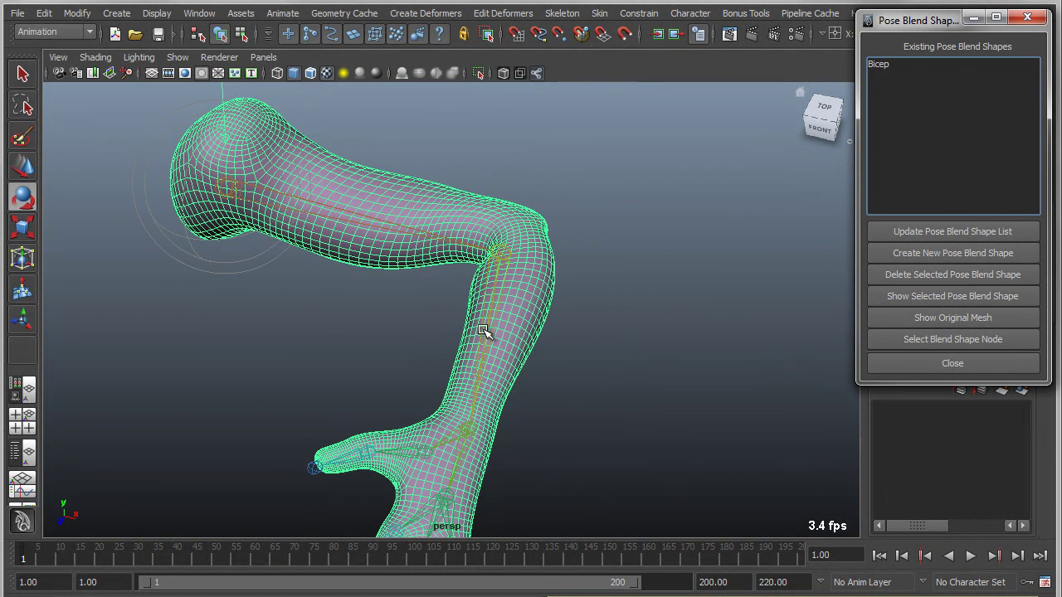
Compare the Bicep pose blend shape with the original mesh, ending with the Bicep shape displayed.
click(639, 321)
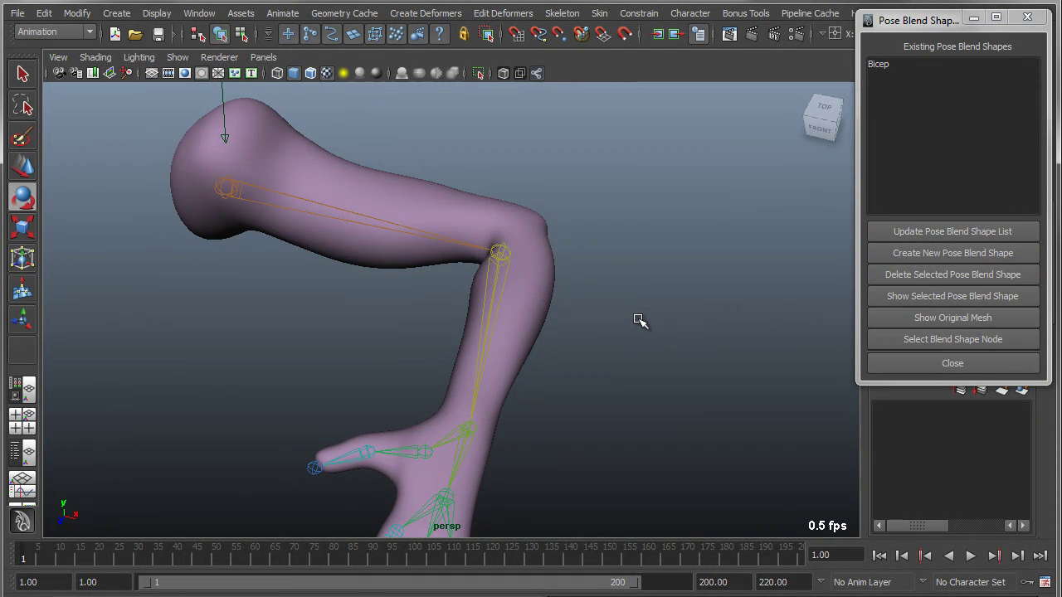
alt+middle_drag(623, 292, 665, 367)
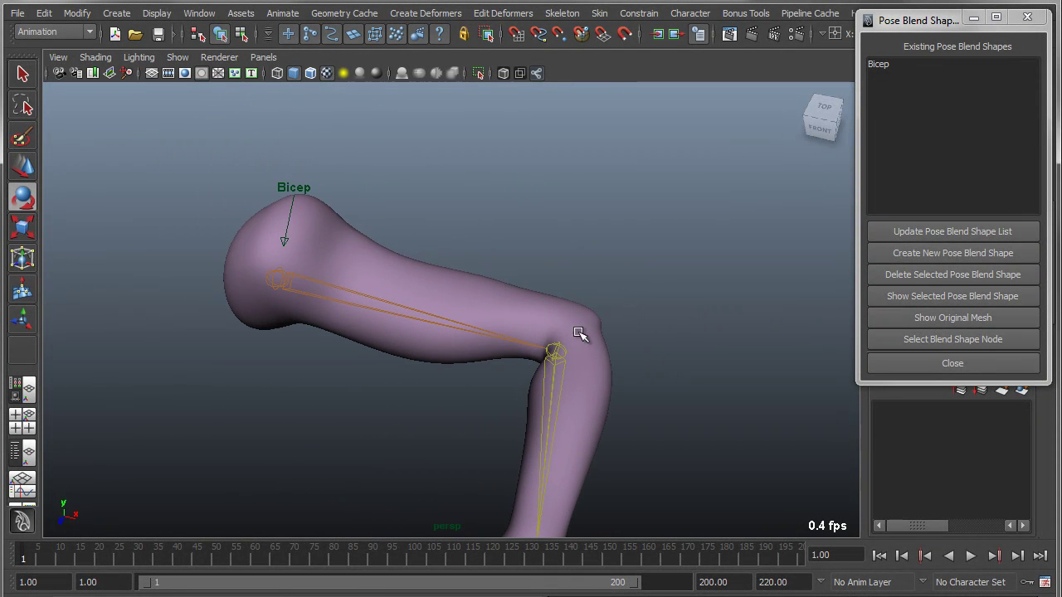
mouse_move(582, 336)
alt+mouse_down()
mouse_move(579, 324)
mouse_move(584, 332)
alt+mouse_up()
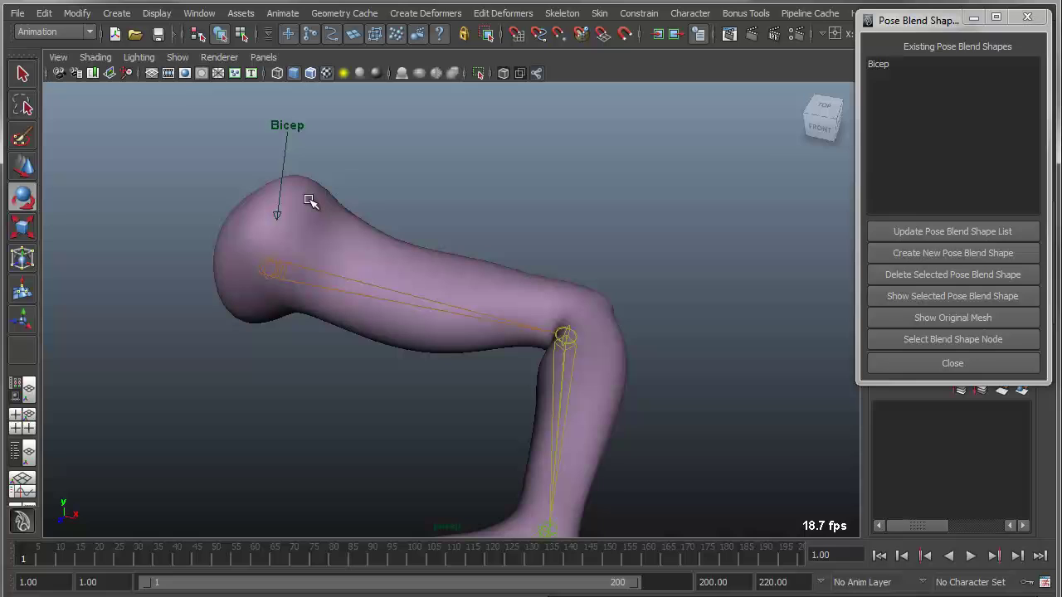
mouse_move(439, 352)
alt+mouse_down()
mouse_move(427, 296)
mouse_move(401, 301)
mouse_move(423, 313)
mouse_move(429, 339)
alt+mouse_up()
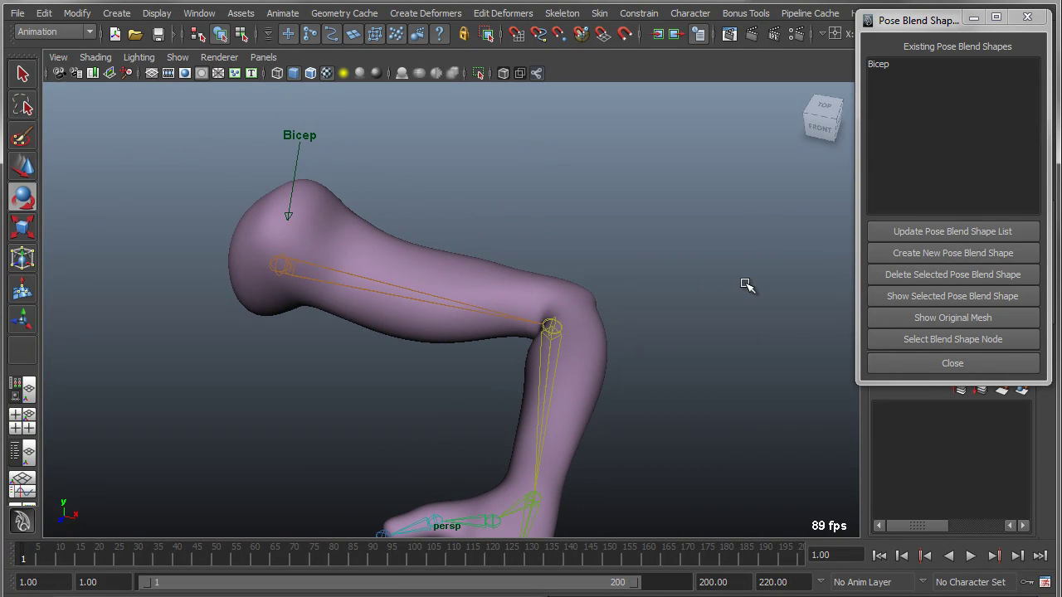
click(872, 64)
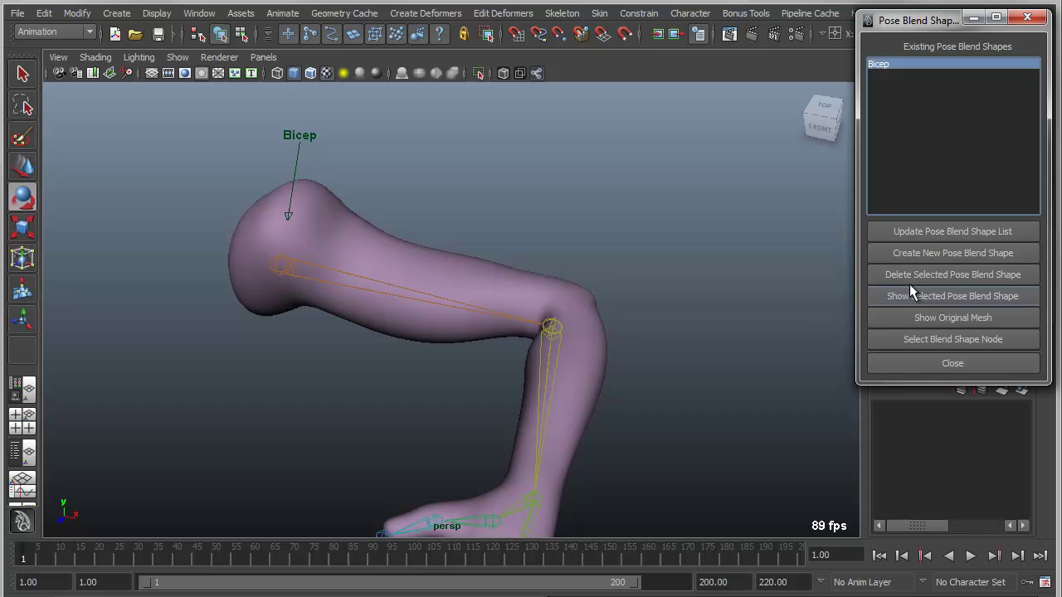
click(959, 315)
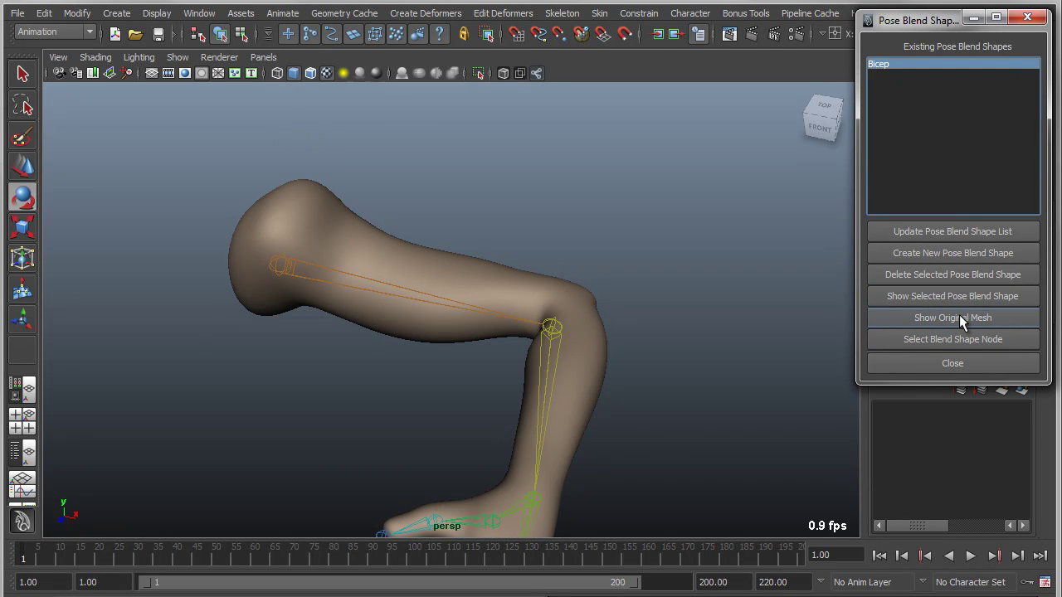
click(947, 294)
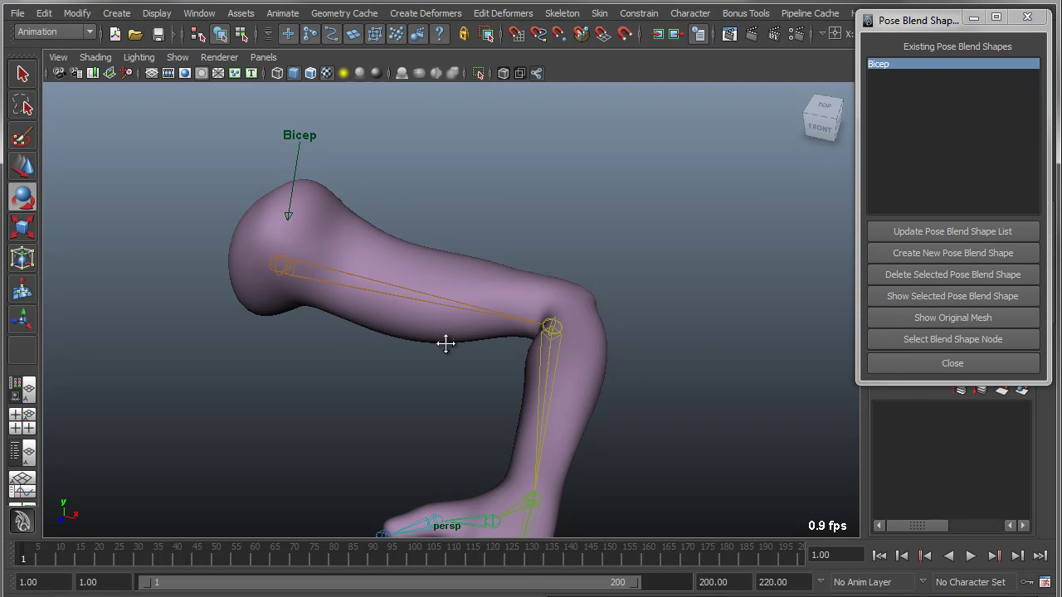
Select the Bicep sculpt mesh and switch it to vertex component editing.
scroll(473, 360, up, 5)
click(406, 357)
alt+drag(498, 446, 425, 281)
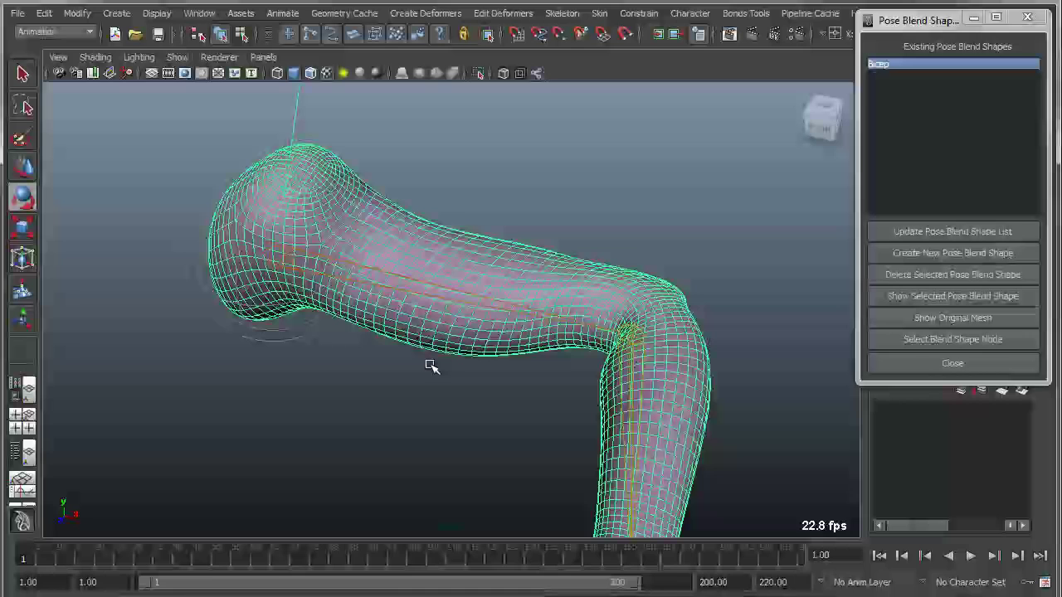
right_drag(446, 340, 373, 336)
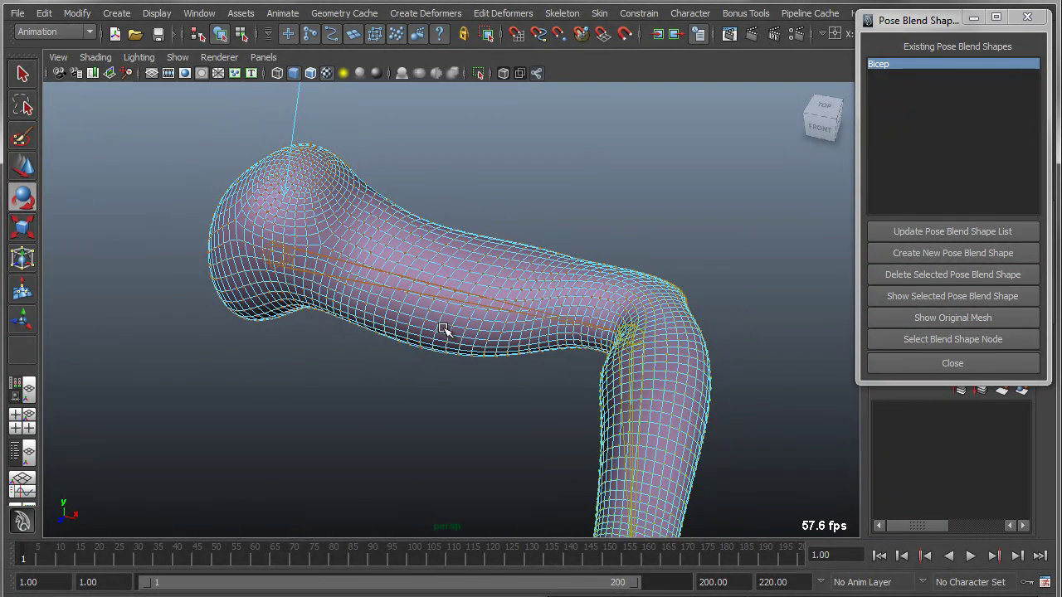
click(437, 333)
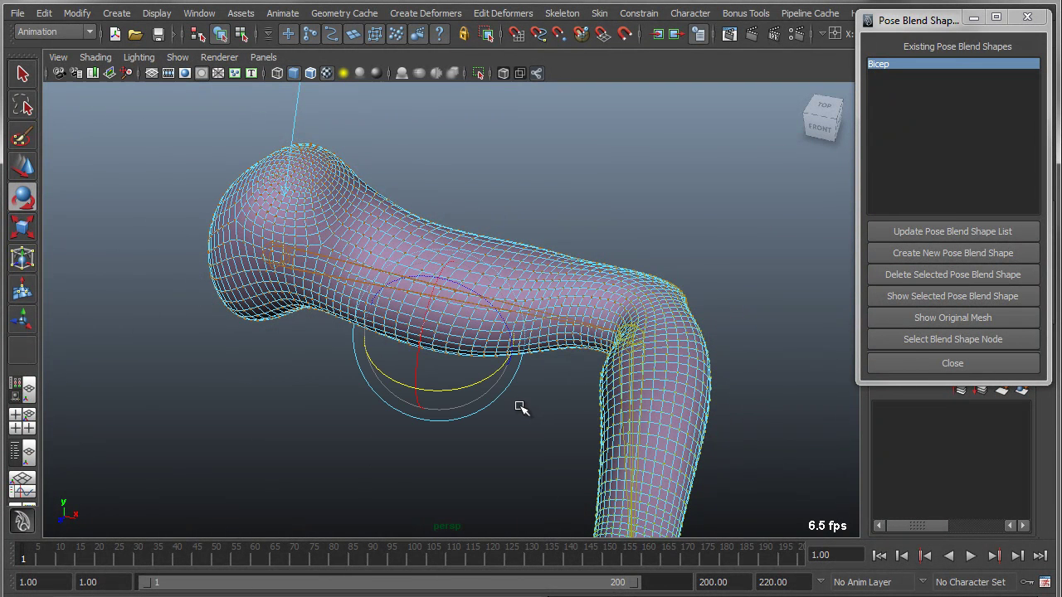
alt+drag(516, 408, 689, 141)
click(660, 167)
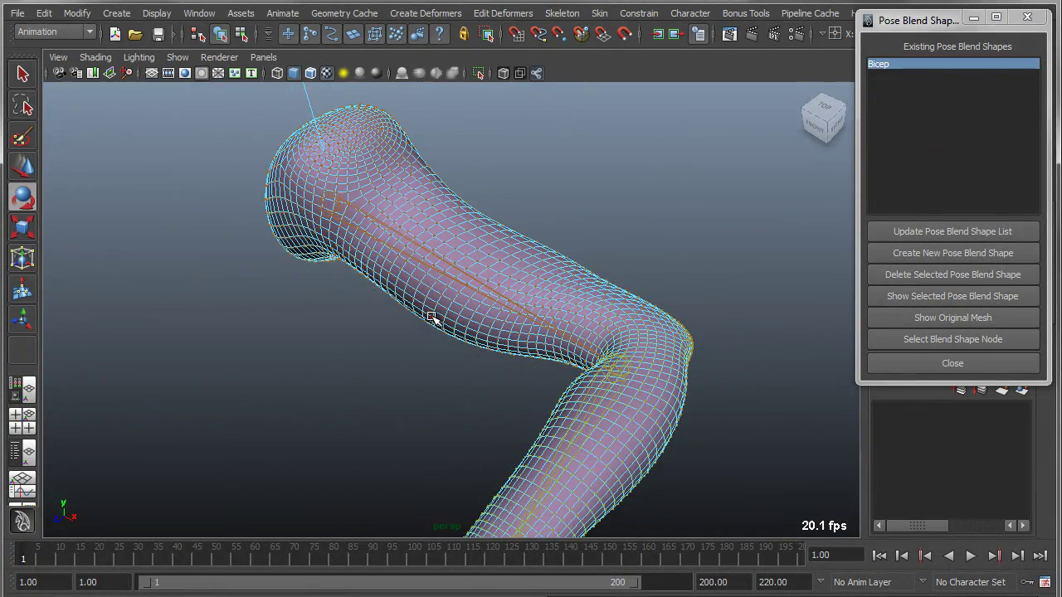
Soft-select the vertices around the underside of the upper arm's bicep and adjust the falloff radius to confine the affected area.
click(432, 318)
alt+right_drag(365, 363, 434, 360)
key(b)
drag(340, 343, 396, 353)
key(w)
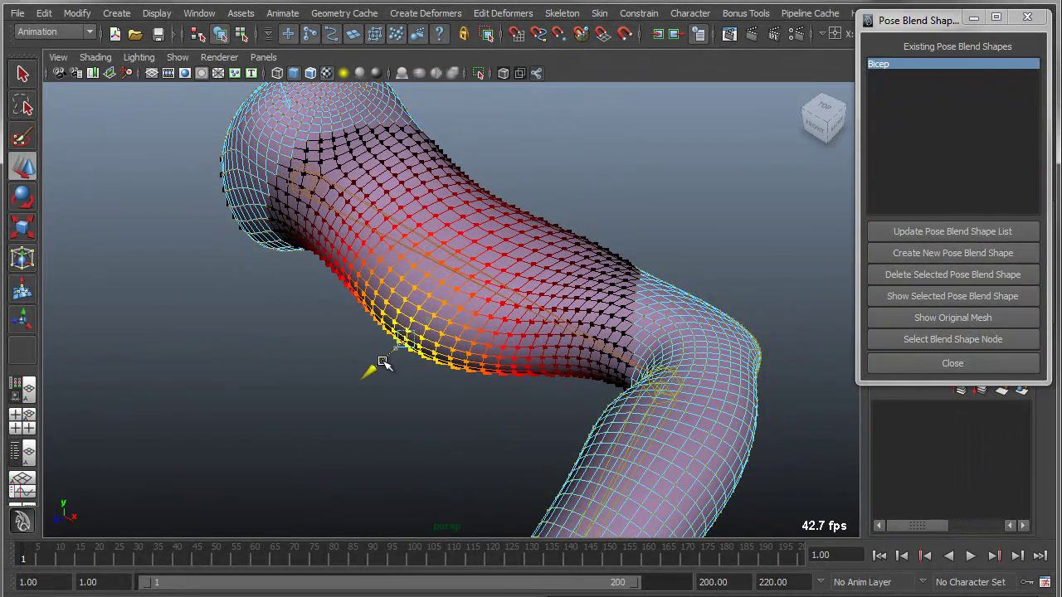
key(b)
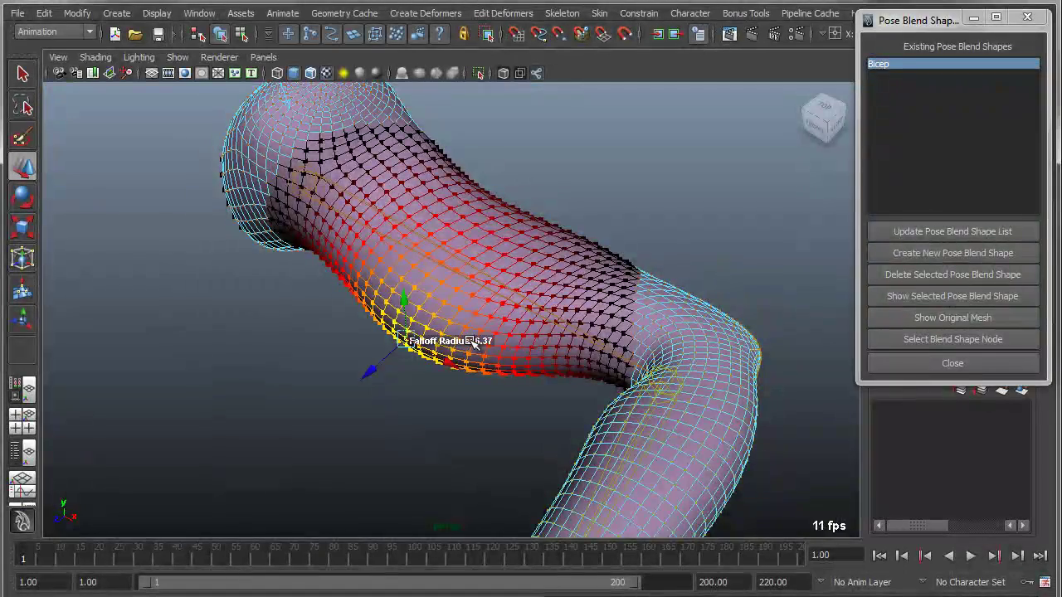
drag(457, 348, 474, 368)
Scale and adjust the soft-selected vertices on the underside of the upper arm to bulge the bicep, resizing the falloff radius.
key(e)
key(r)
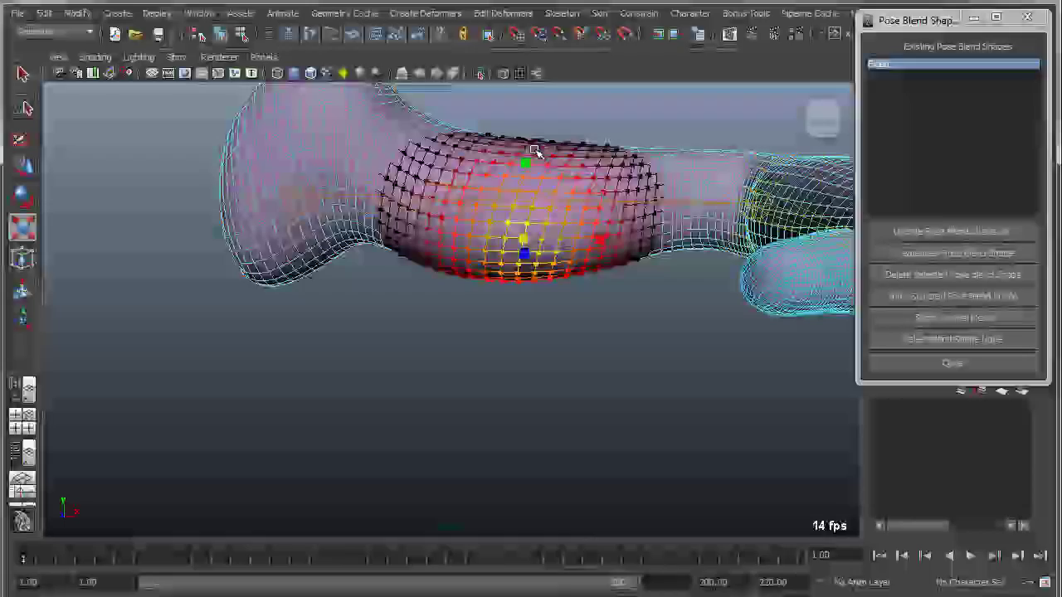
drag(527, 163, 401, 375)
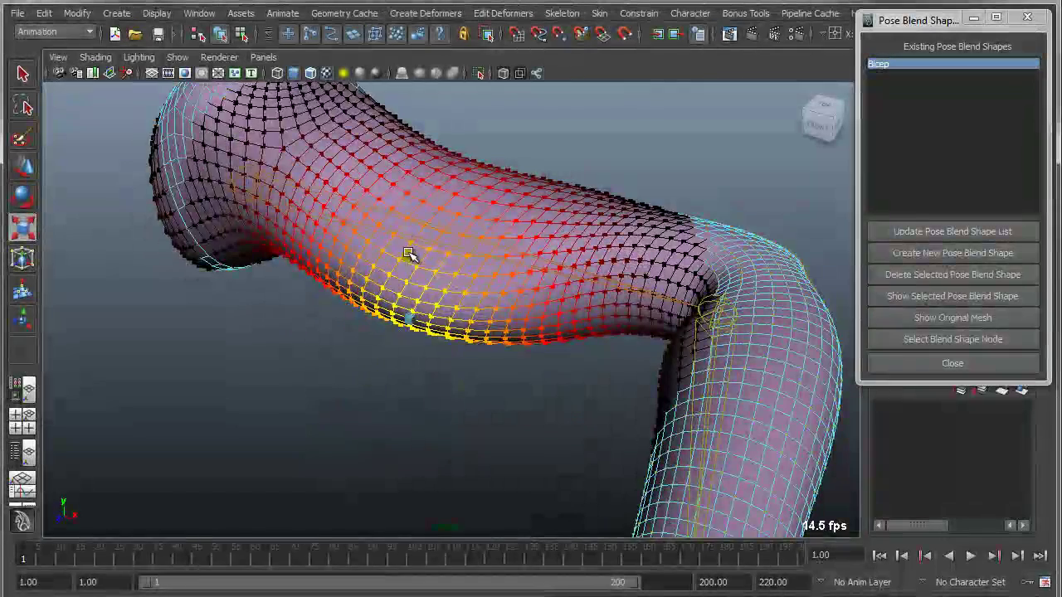
alt+drag(444, 330, 388, 338)
drag(451, 350, 398, 349)
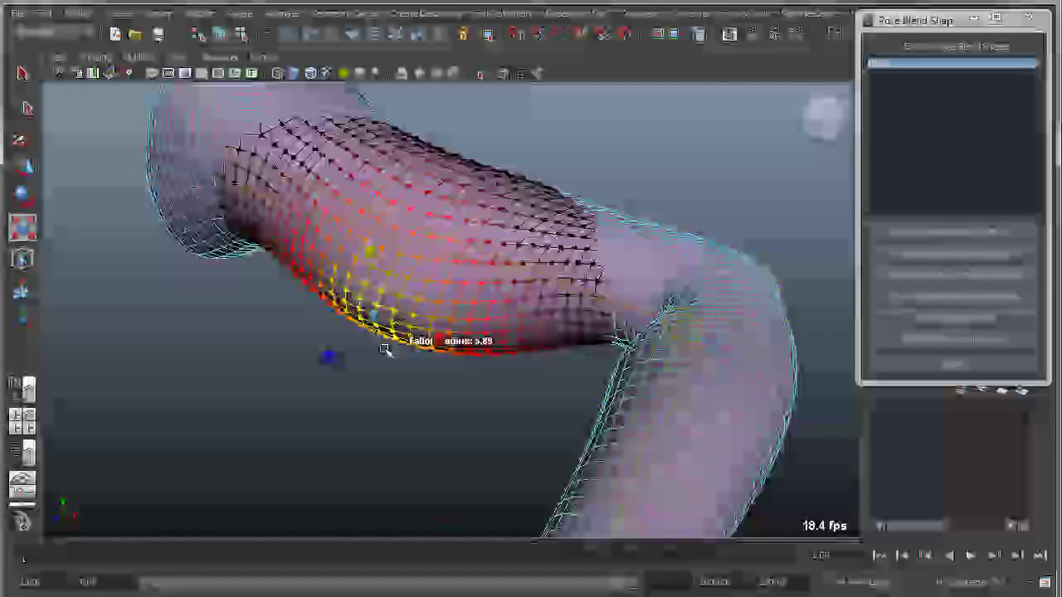
drag(341, 346, 337, 349)
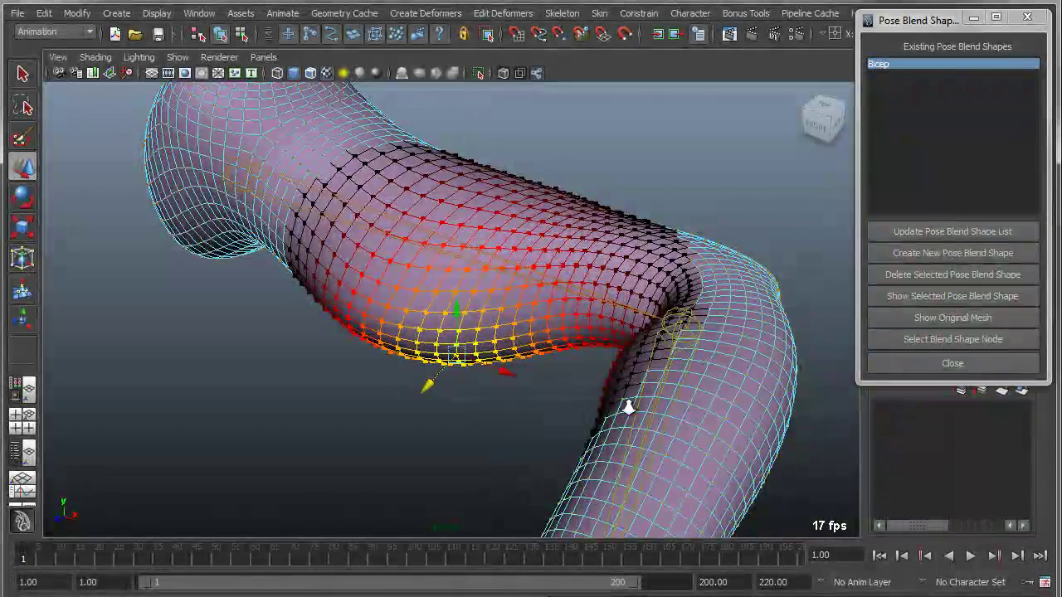
Select the elbow joint and rotate it to check the sculpted Bicep shape in the bent arm.
alt+drag(628, 407, 551, 379)
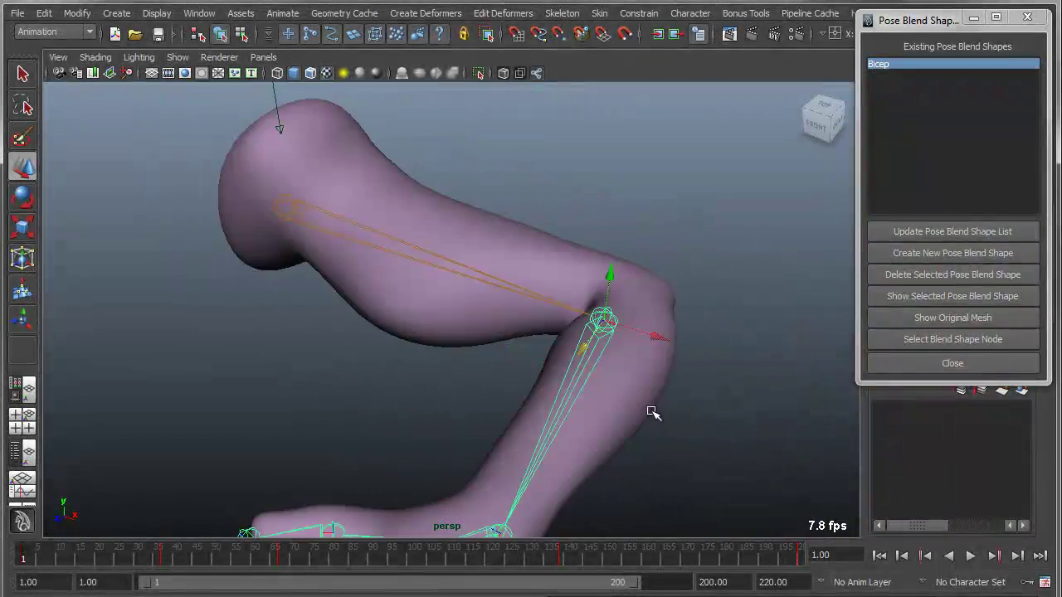
alt+drag(653, 412, 534, 408)
key(e)
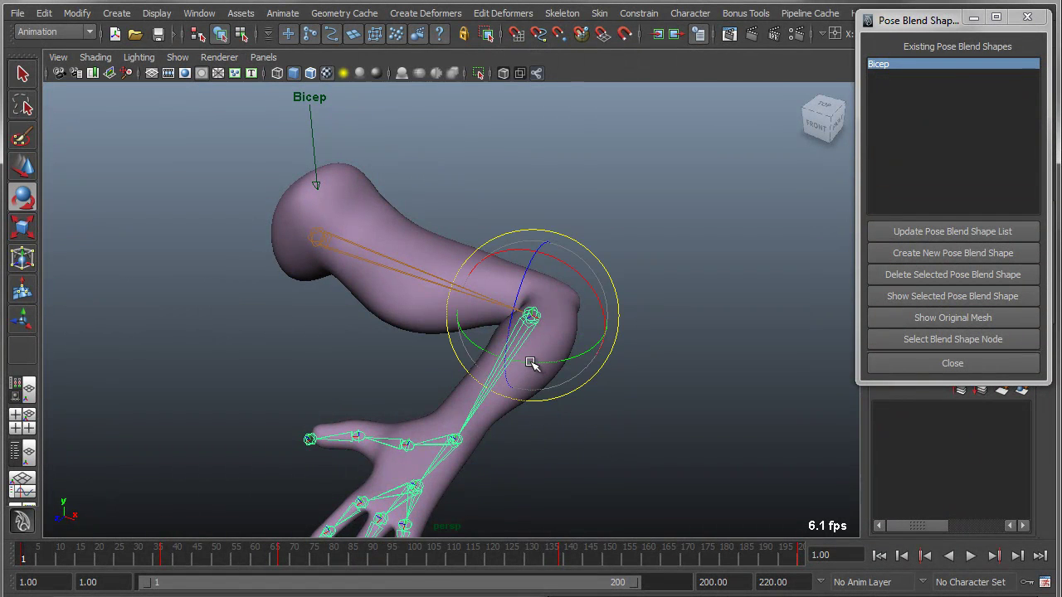
drag(534, 363, 558, 349)
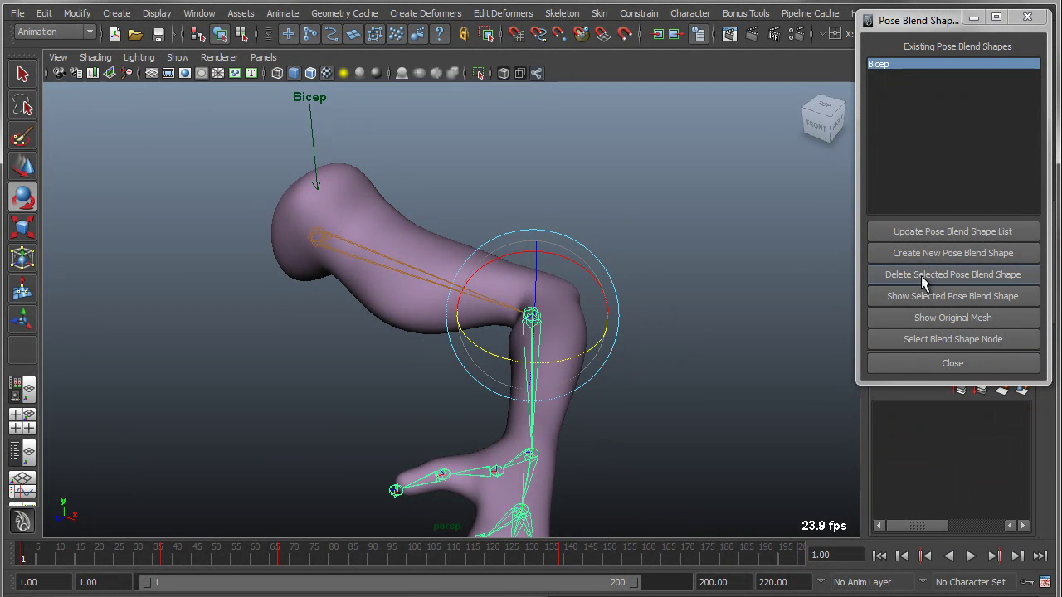
Show the original mesh and rotate the elbow joint between straight and bent to test the bicep bulge.
click(935, 317)
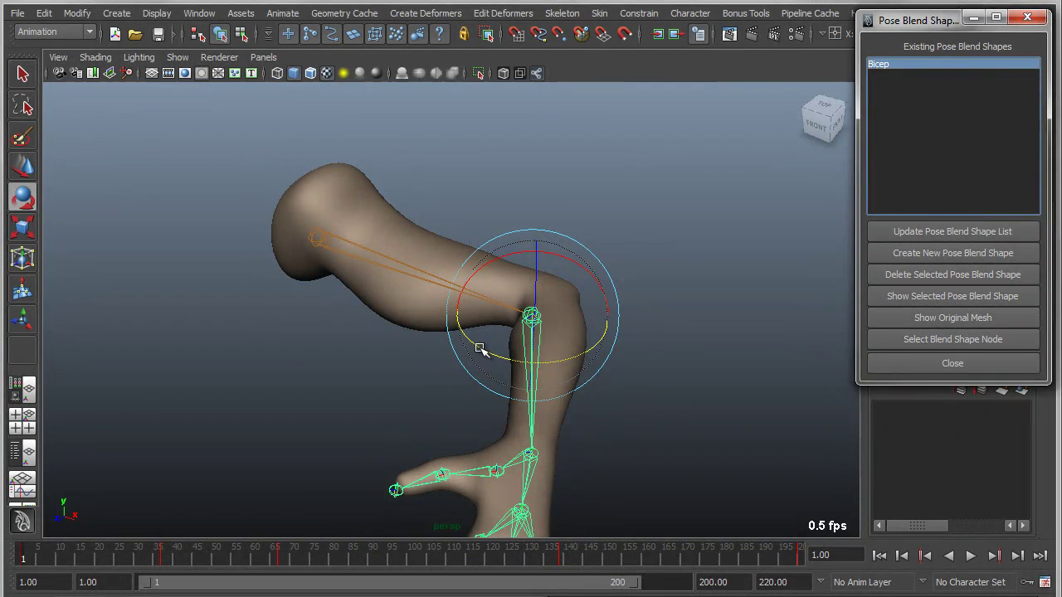
drag(479, 351, 555, 348)
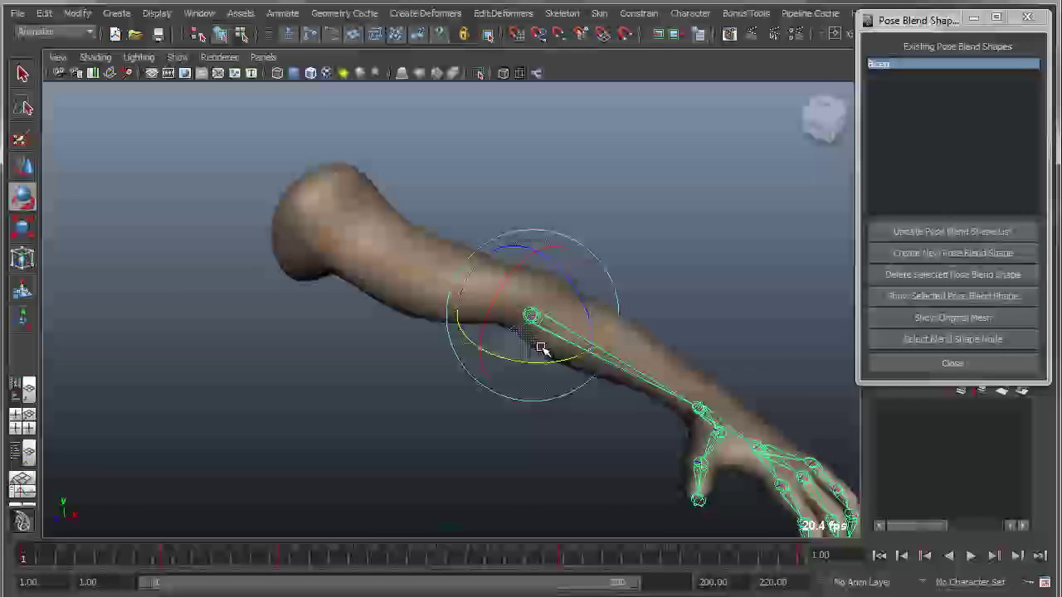
drag(540, 349, 462, 323)
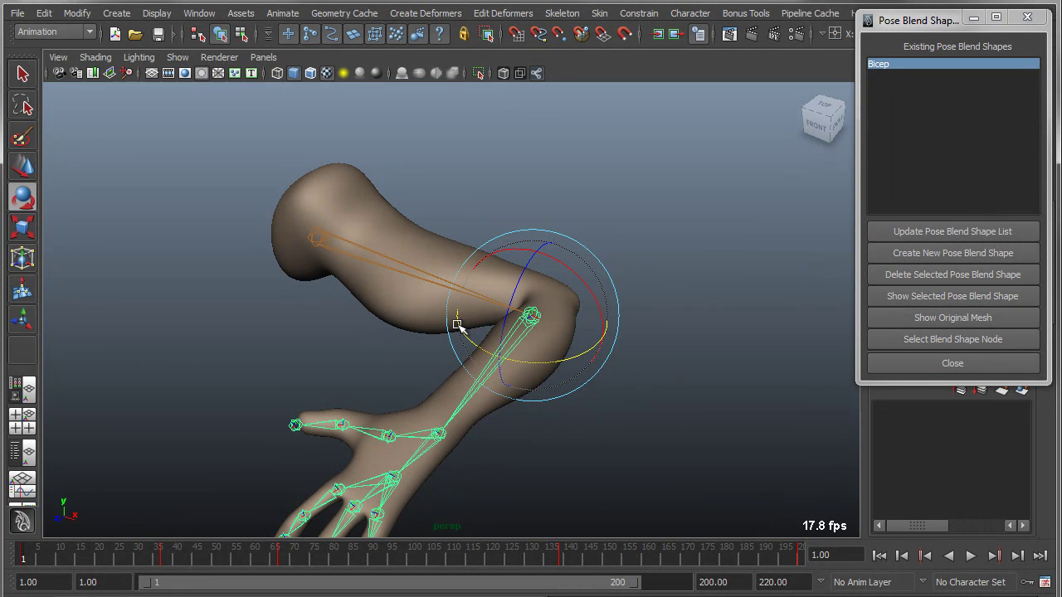
drag(459, 324, 484, 343)
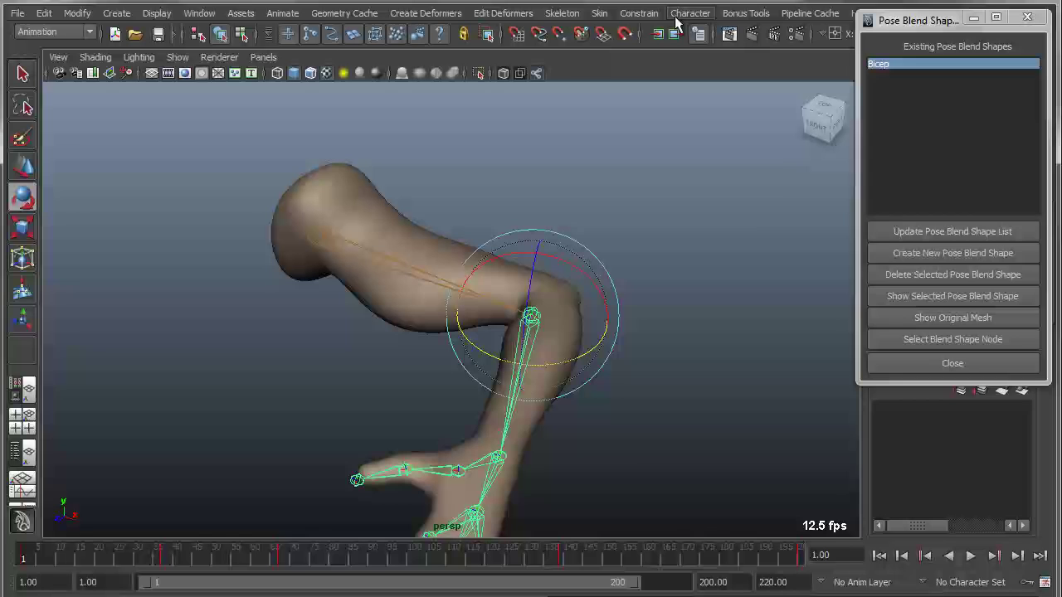
Return the arm to its bind pose and create a new pose blend shape named Tricep from the elbow joint and arm mesh.
click(595, 15)
click(614, 72)
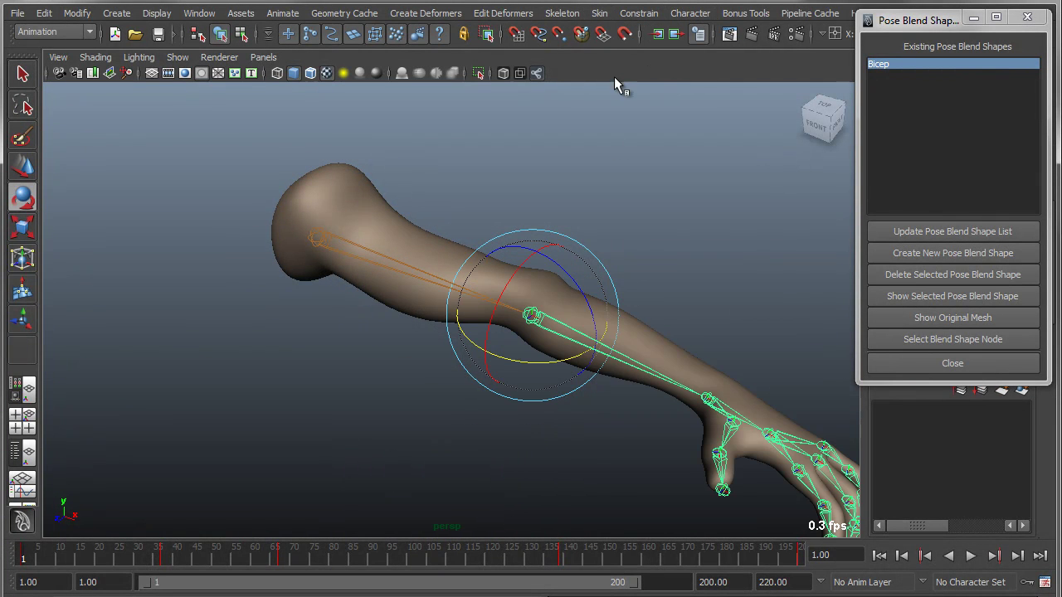
alt+drag(629, 370, 384, 399)
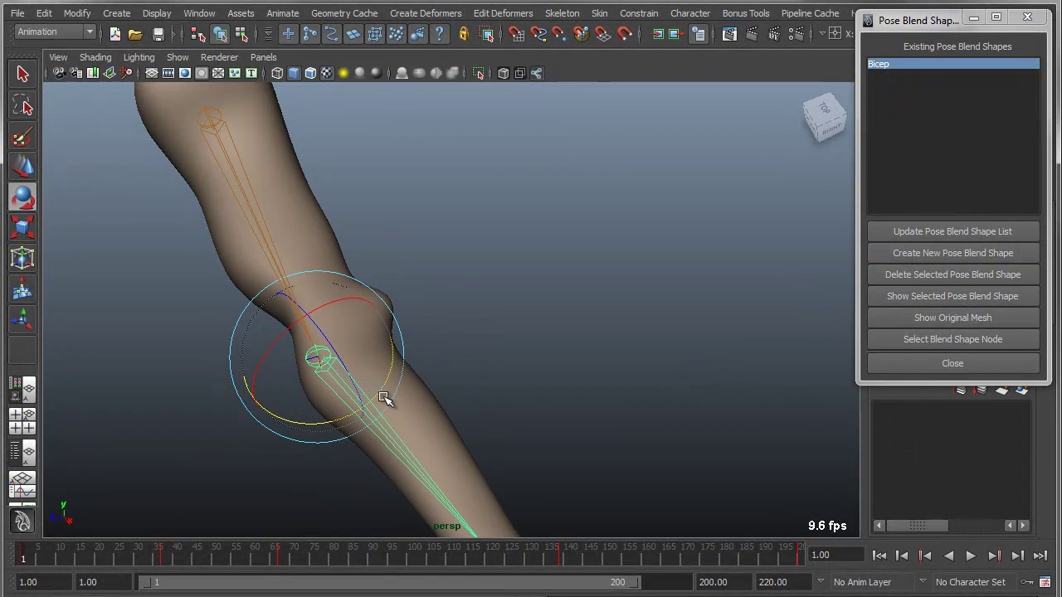
alt+drag(517, 424, 556, 361)
click(556, 361)
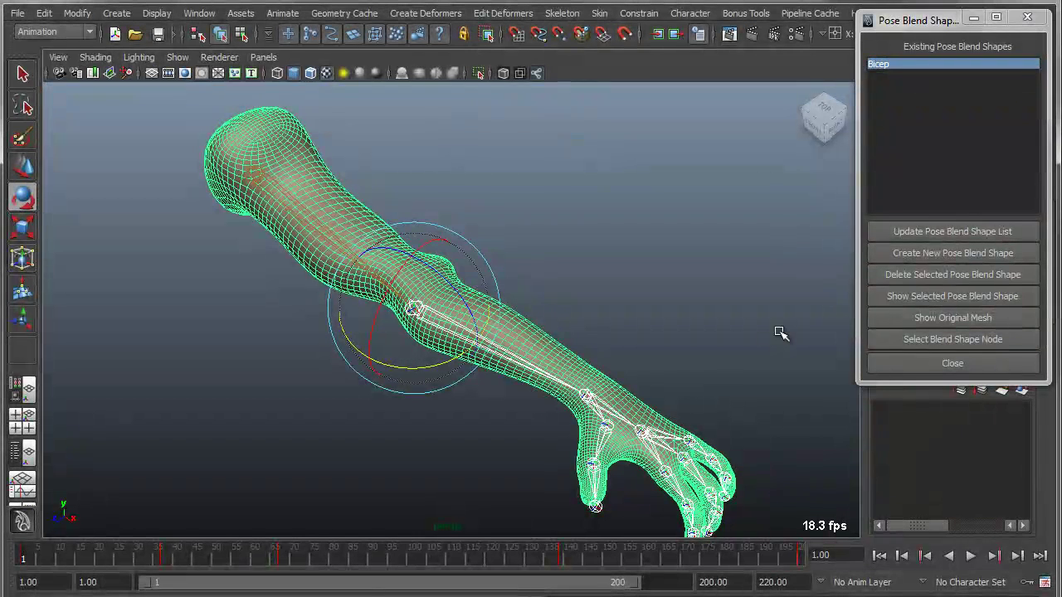
click(919, 251)
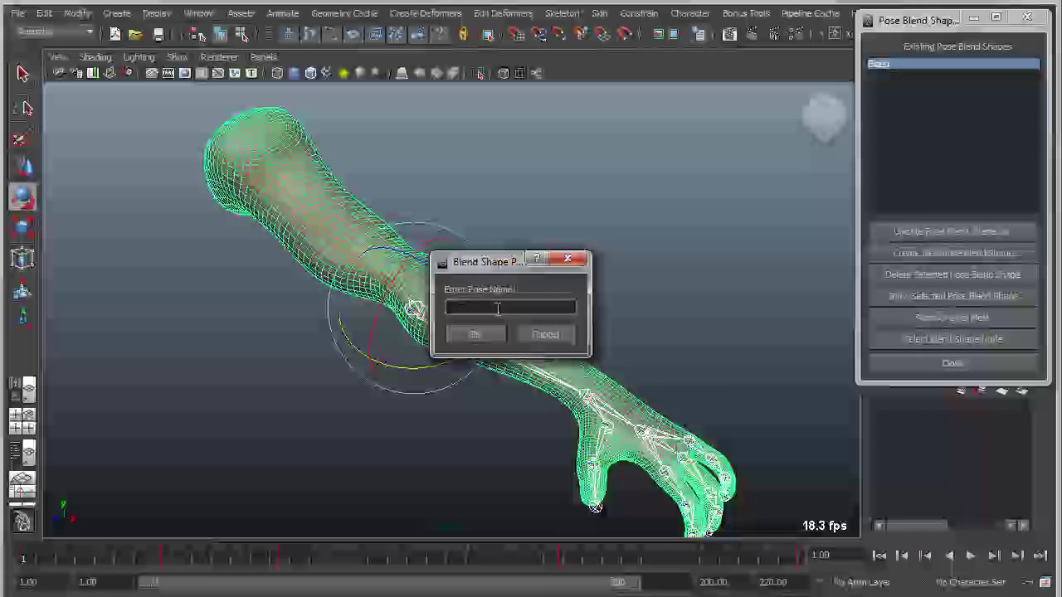
text(Tricep)
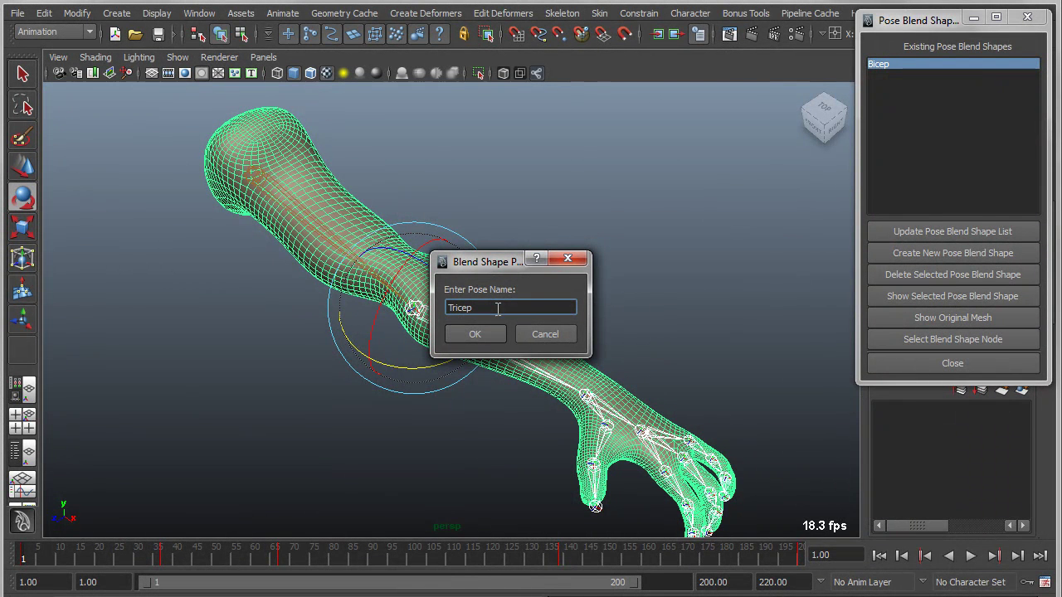
click(484, 334)
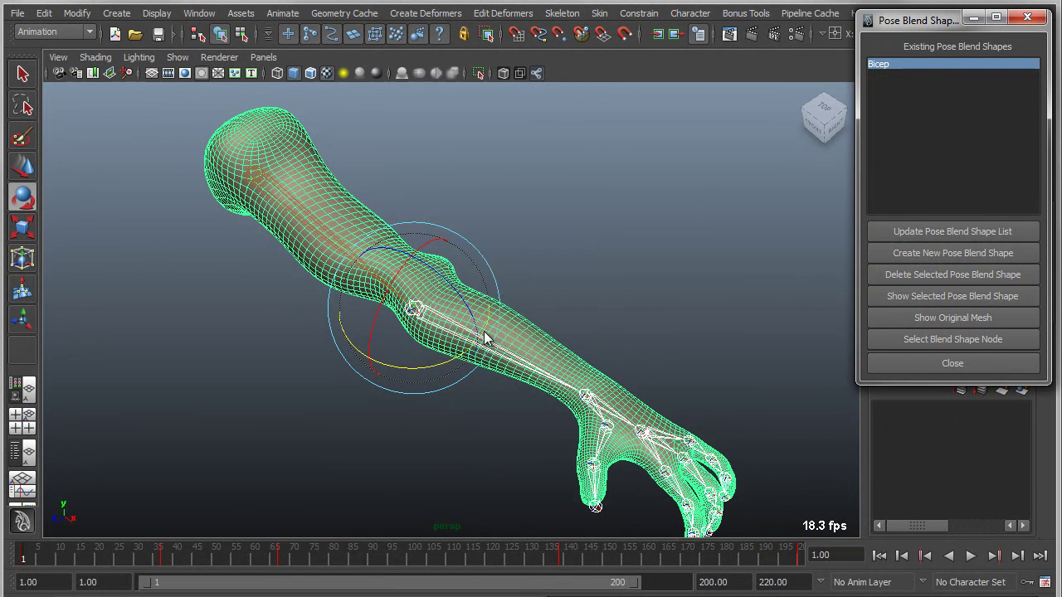
Compare the Bicep and Tricep pose blend shapes, ending with the Tricep shape displayed.
click(591, 271)
alt+right_drag(650, 318, 576, 313)
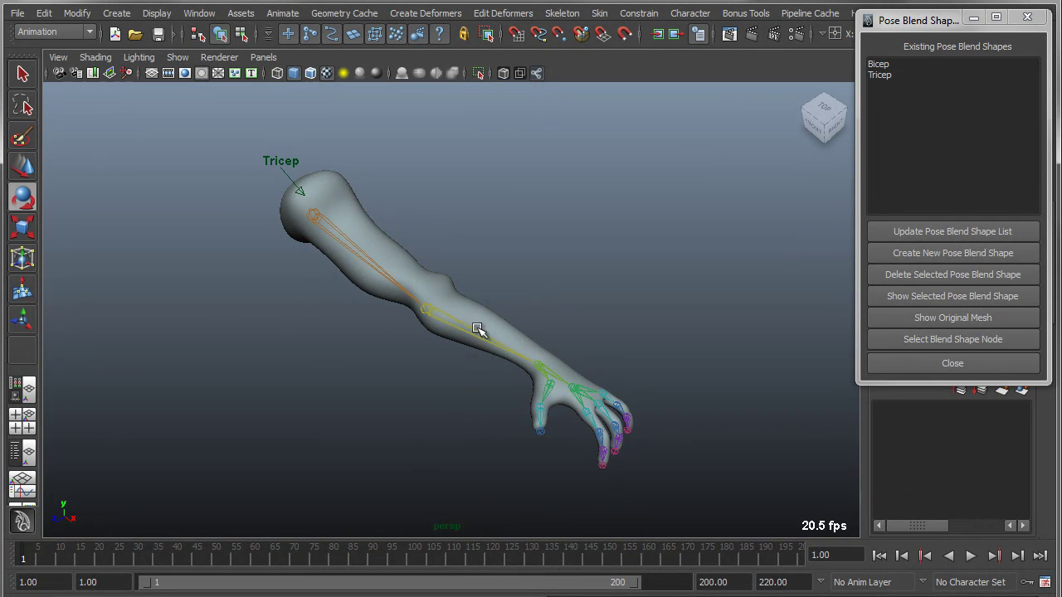
click(886, 64)
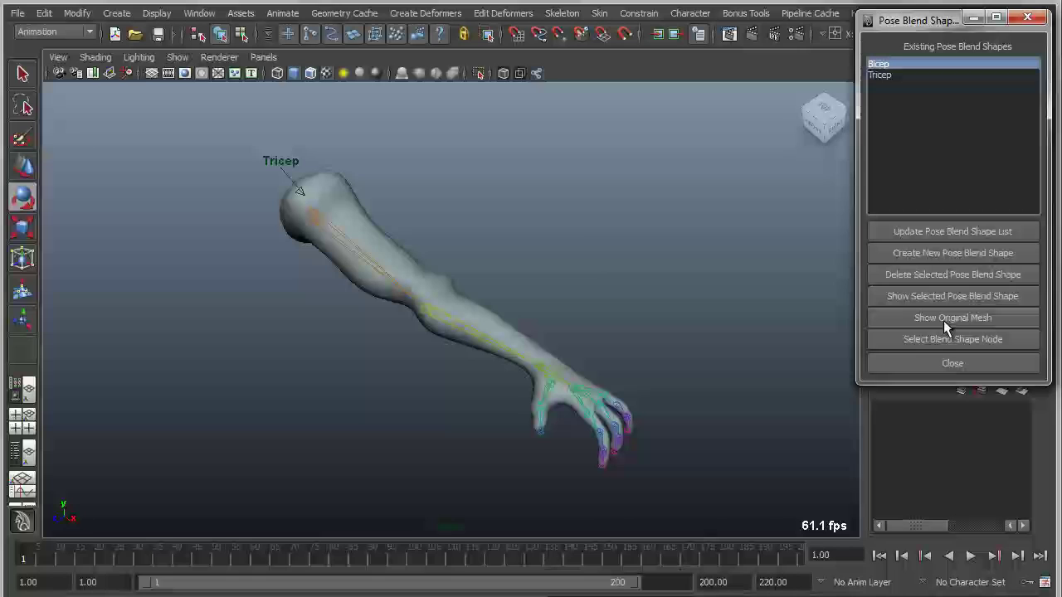
click(944, 297)
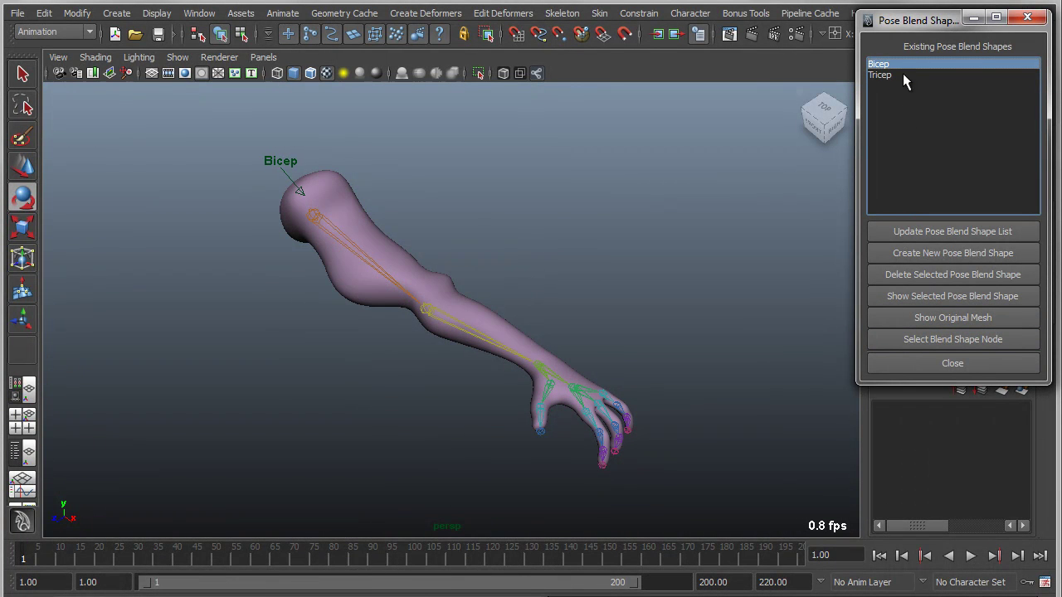
click(889, 75)
click(918, 296)
Switch the Tricep sculpt mesh to vertex component editing at the back of the upper arm.
alt+drag(498, 299, 310, 337)
alt+right_drag(357, 336, 532, 364)
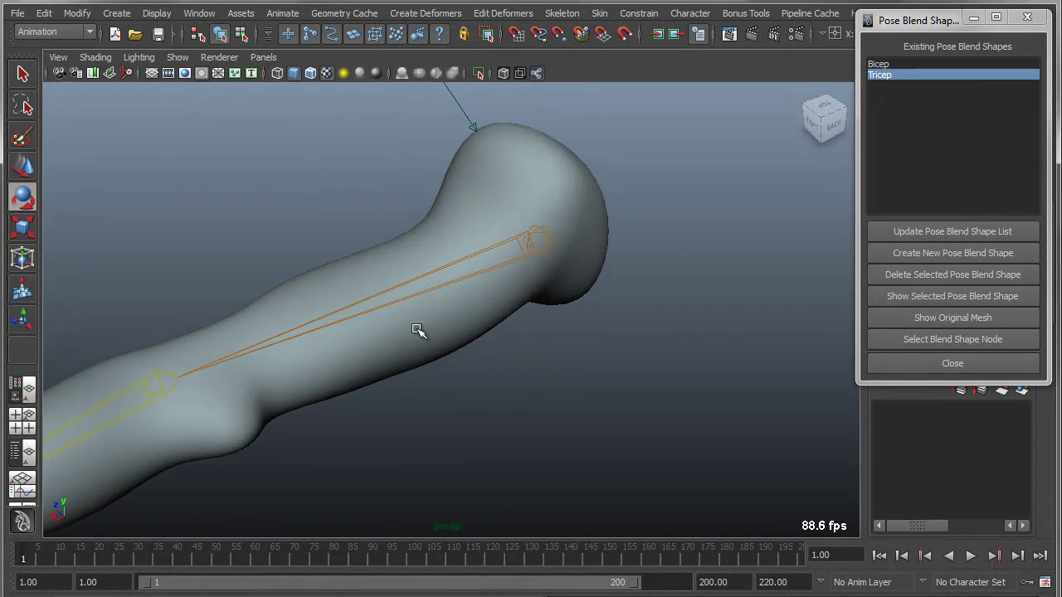
click(419, 329)
alt+drag(419, 331, 406, 351)
alt+middle_drag(416, 339, 605, 340)
Soft-select the vertices along the tricep area behind the elbow and reduce the falloff radius to confine the affected area.
right_drag(498, 309, 450, 274)
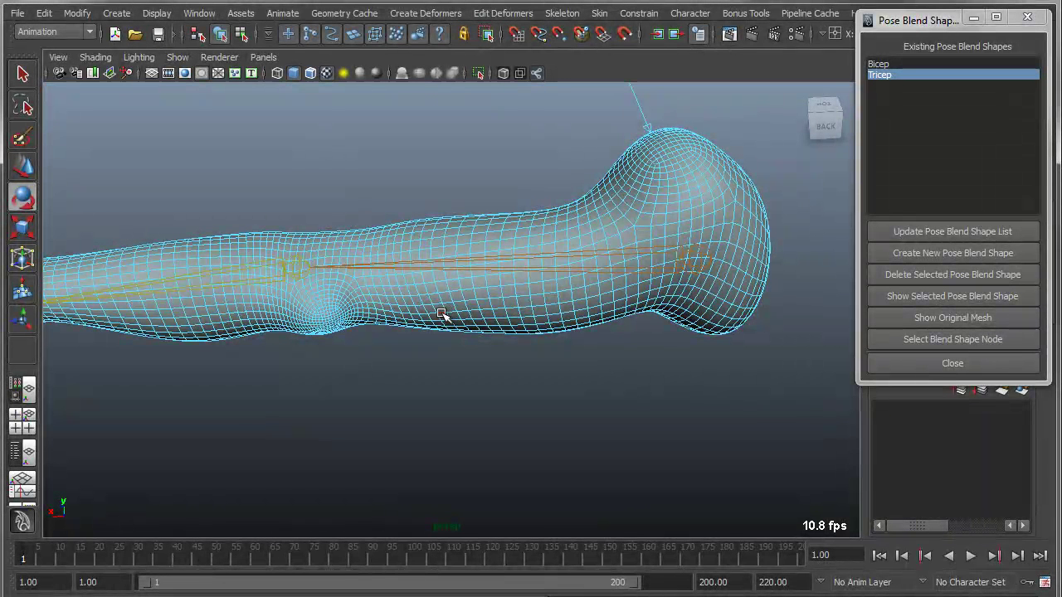
click(441, 314)
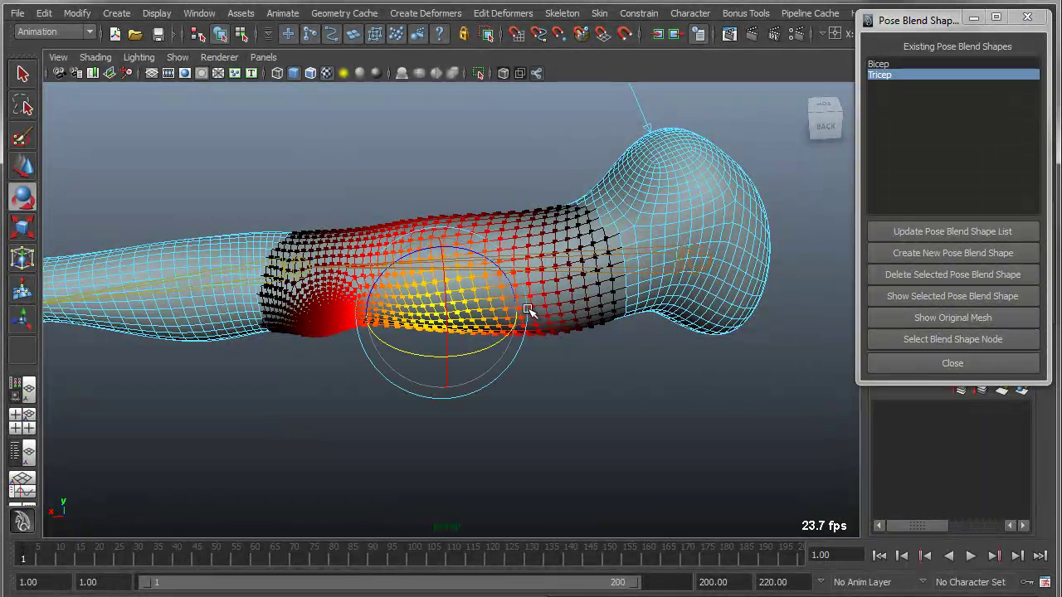
key(b)
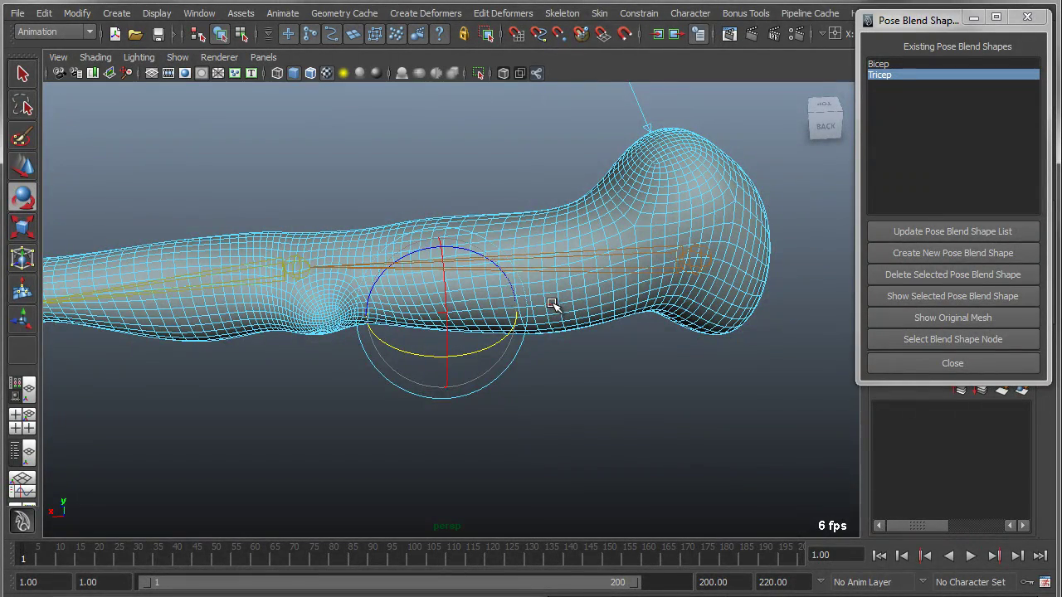
alt+drag(552, 305, 470, 346)
alt+middle_drag(470, 346, 450, 356)
alt+right_drag(450, 356, 622, 376)
alt+middle_drag(622, 377, 600, 368)
mouse_move(600, 368)
alt+mouse_down()
mouse_move(505, 373)
mouse_move(503, 363)
mouse_move(634, 400)
mouse_move(562, 393)
mouse_move(585, 355)
alt+mouse_up()
Move the soft-selected vertices outward along the back of the upper arm to form the tricep bulge.
key(w)
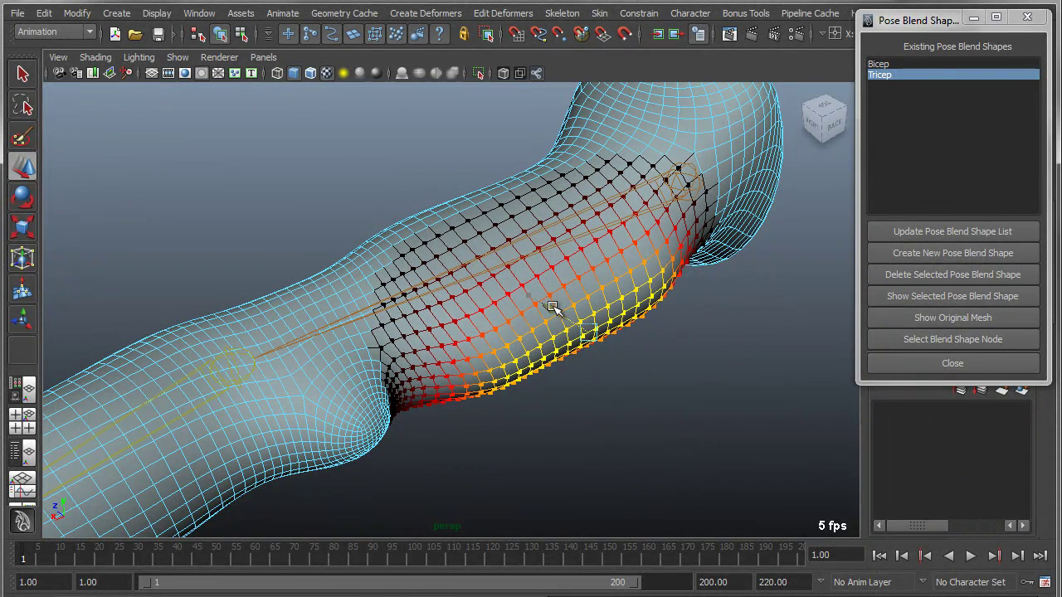
alt+drag(553, 307, 646, 433)
click(673, 408)
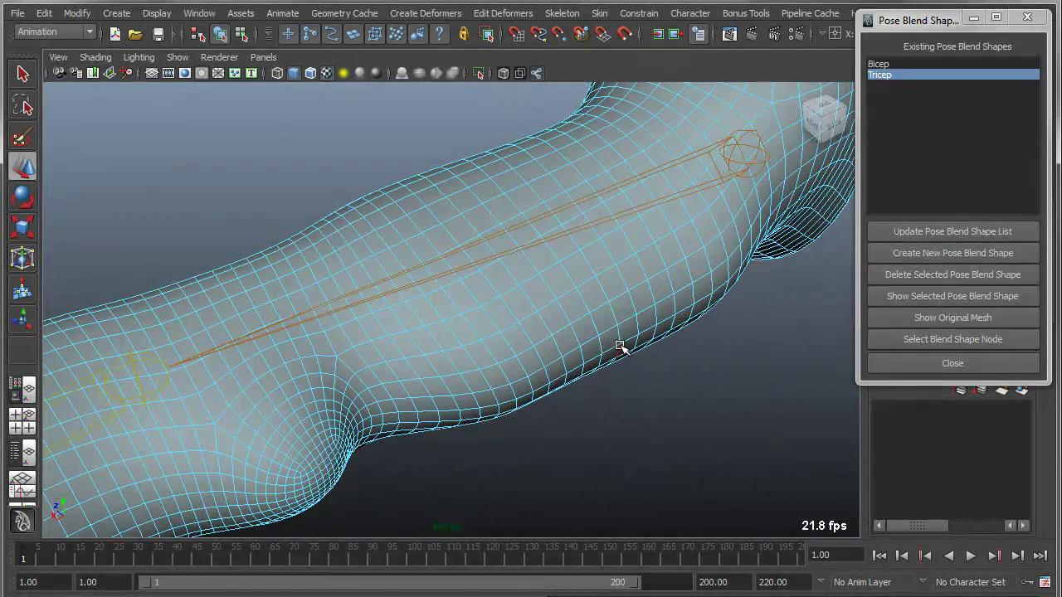
click(626, 341)
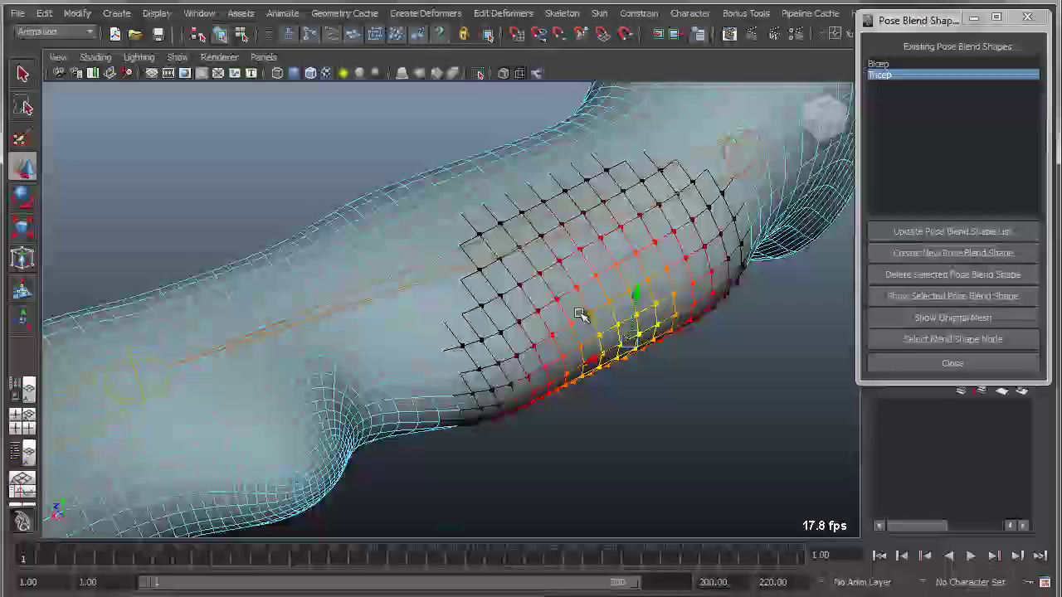
alt+drag(605, 320, 452, 276)
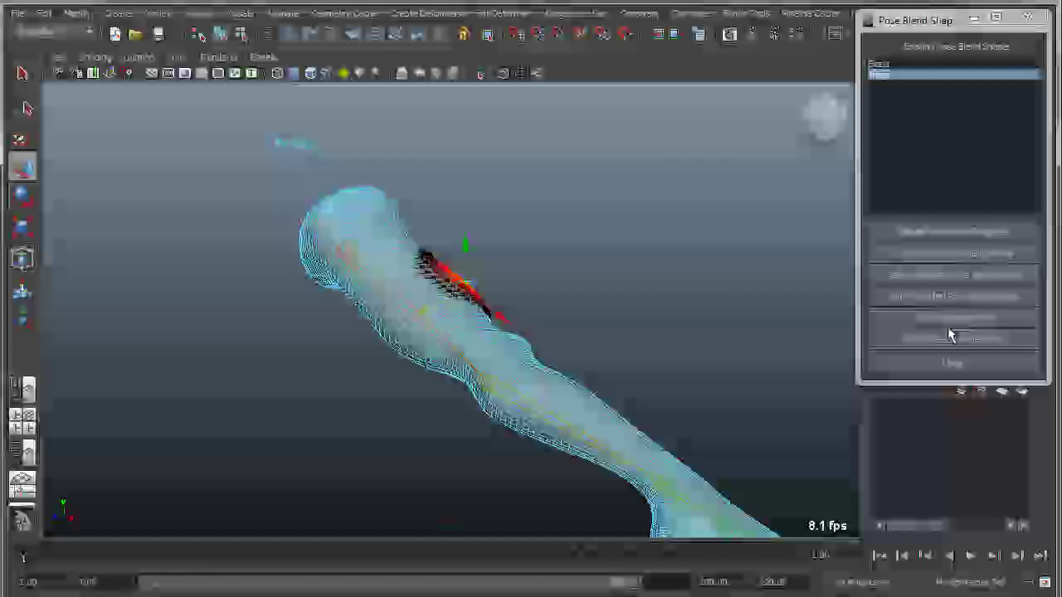
Show the original mesh and rotate the elbow joint from straight to bent to test the tricep and bicep shapes.
click(947, 317)
click(533, 420)
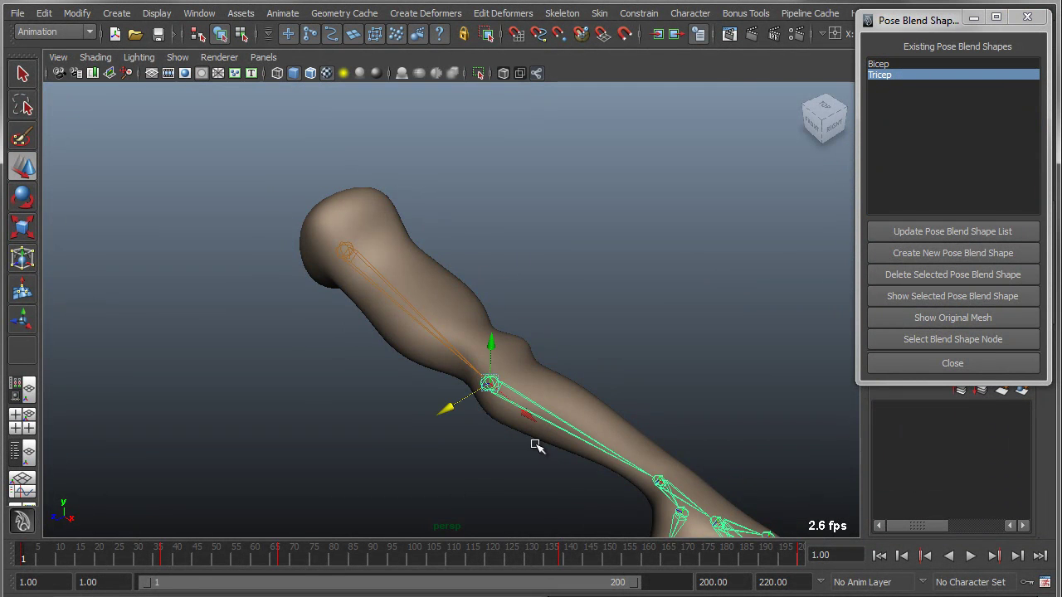
alt+drag(539, 430, 403, 360)
key(e)
alt+middle_drag(402, 361, 422, 322)
alt+right_drag(422, 322, 485, 358)
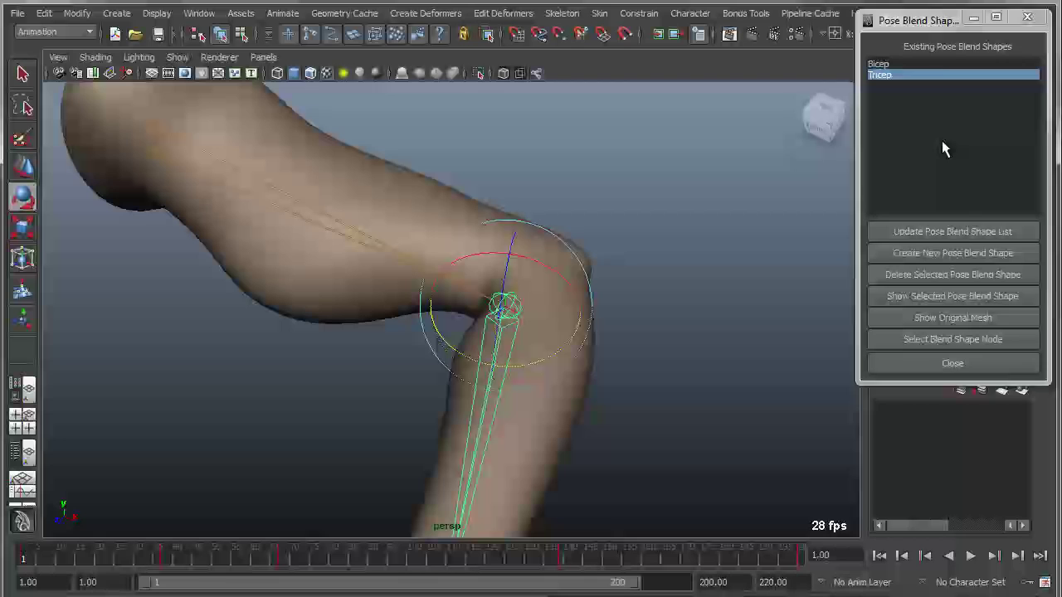
Display the Bicep pose blend shape and rotate the elbow joint to examine its sculpt at different bends.
click(882, 65)
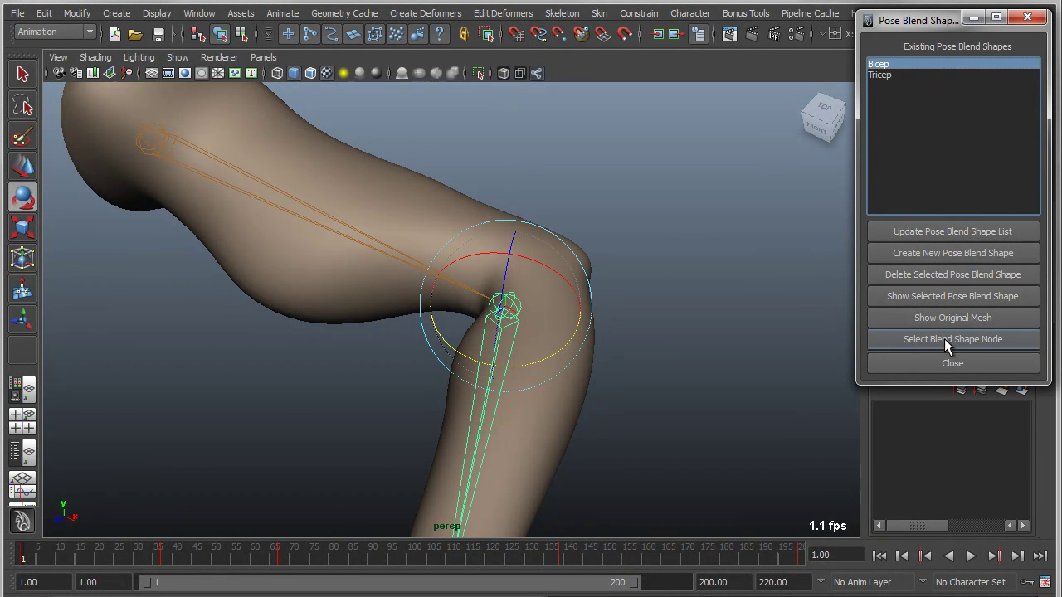
click(917, 296)
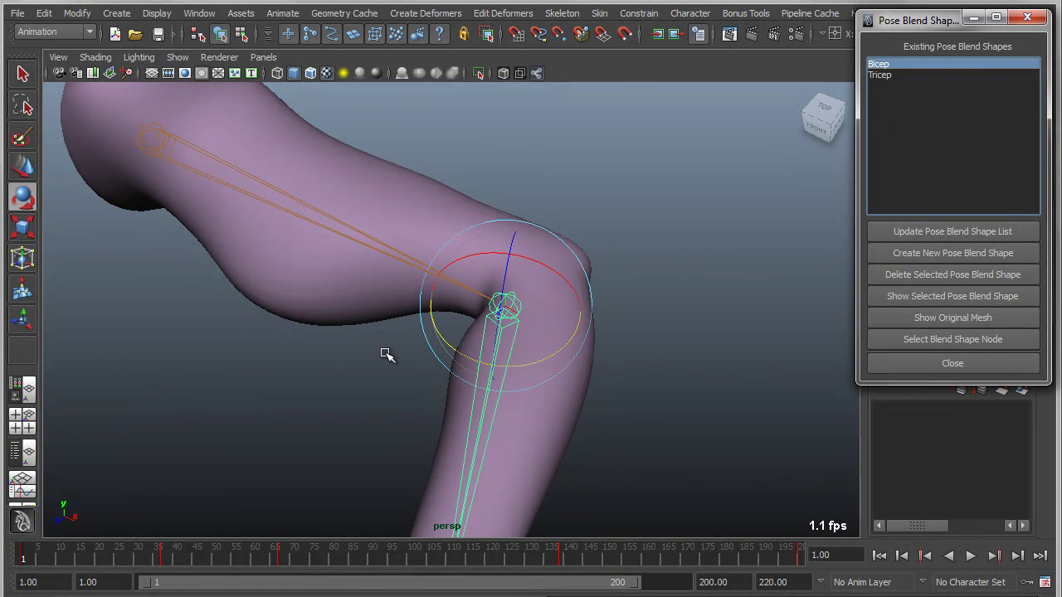
drag(473, 359, 572, 351)
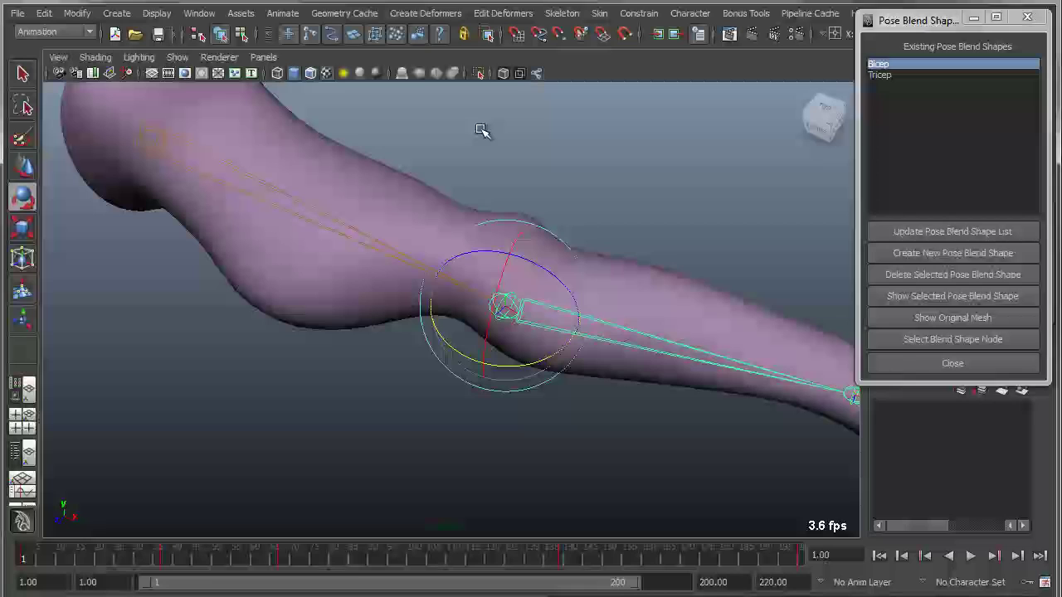
drag(525, 366, 572, 172)
Return the arm skeleton to its bind pose with the Bicep shape displayed.
click(562, 14)
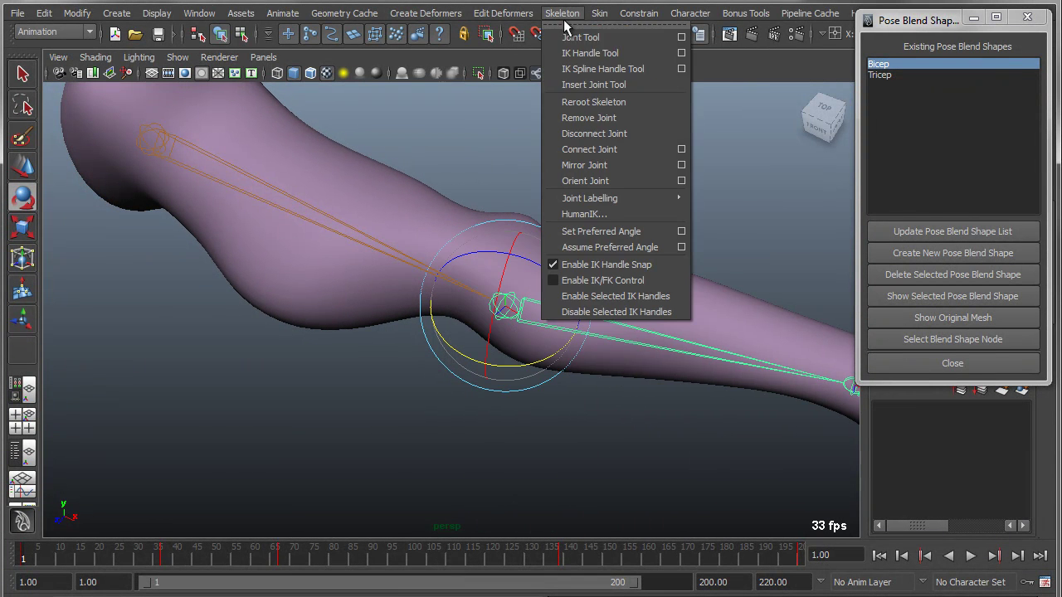
mouse_move(599, 13)
click(627, 64)
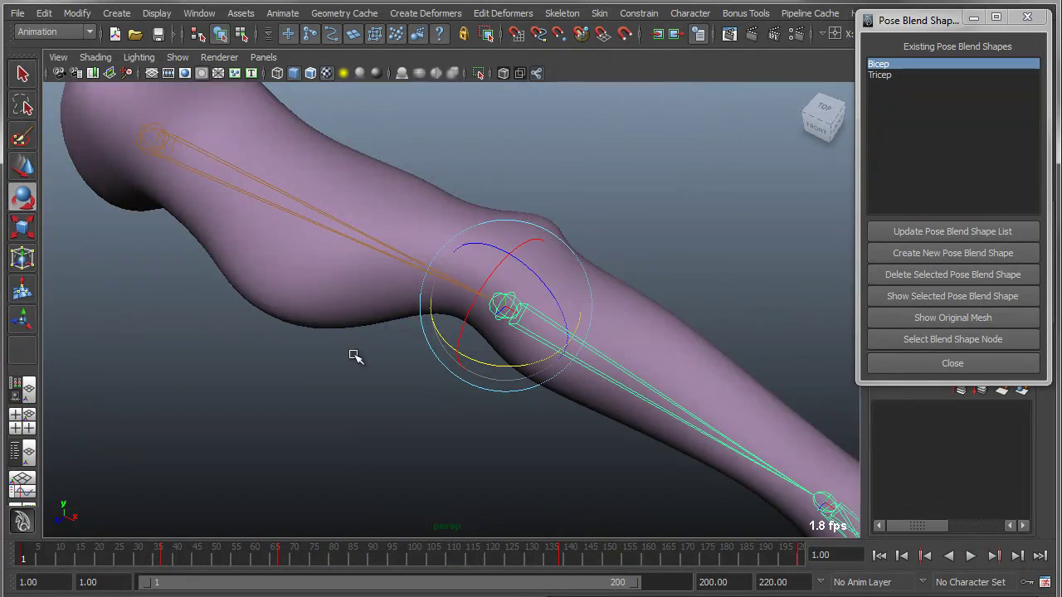
Pull soft-selected vertices on the underside of the upper arm near the elbow outward to enlarge the Bicep shape's bulge.
click(403, 299)
right_drag(402, 295, 340, 299)
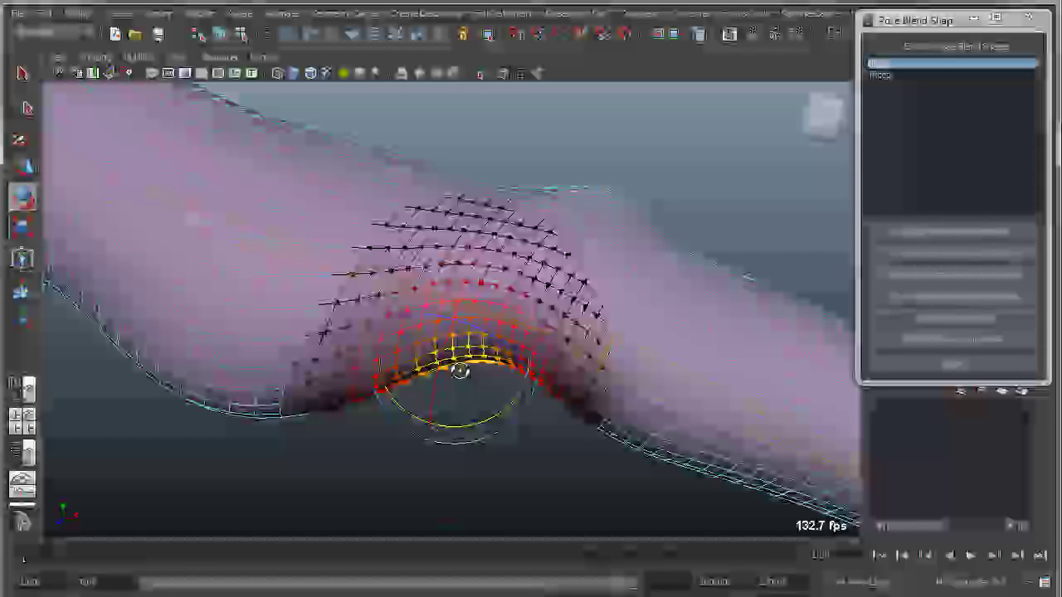
key(w)
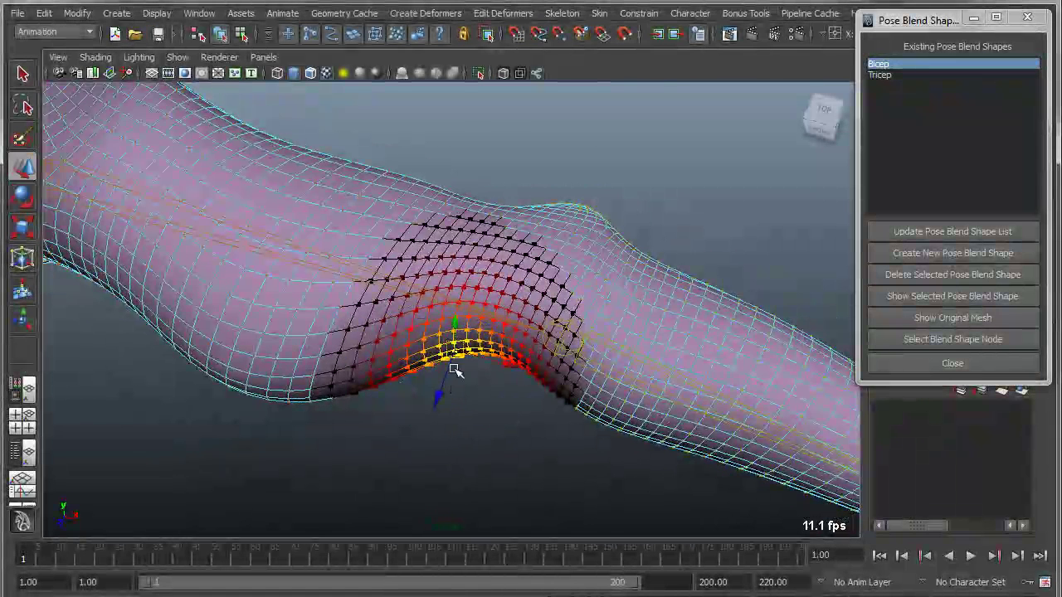
drag(455, 352, 400, 388)
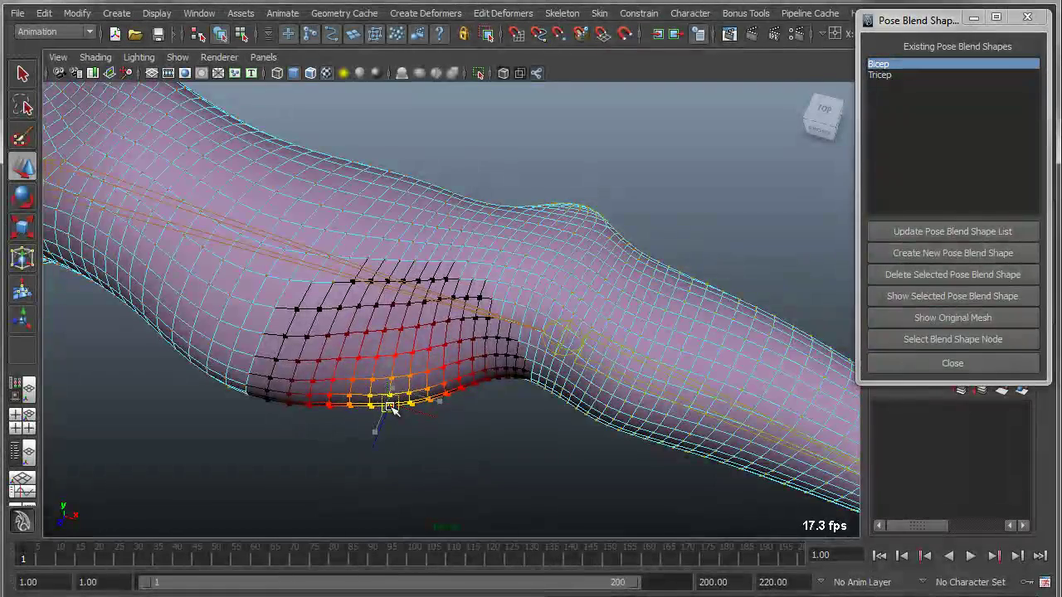
alt+drag(336, 404, 344, 426)
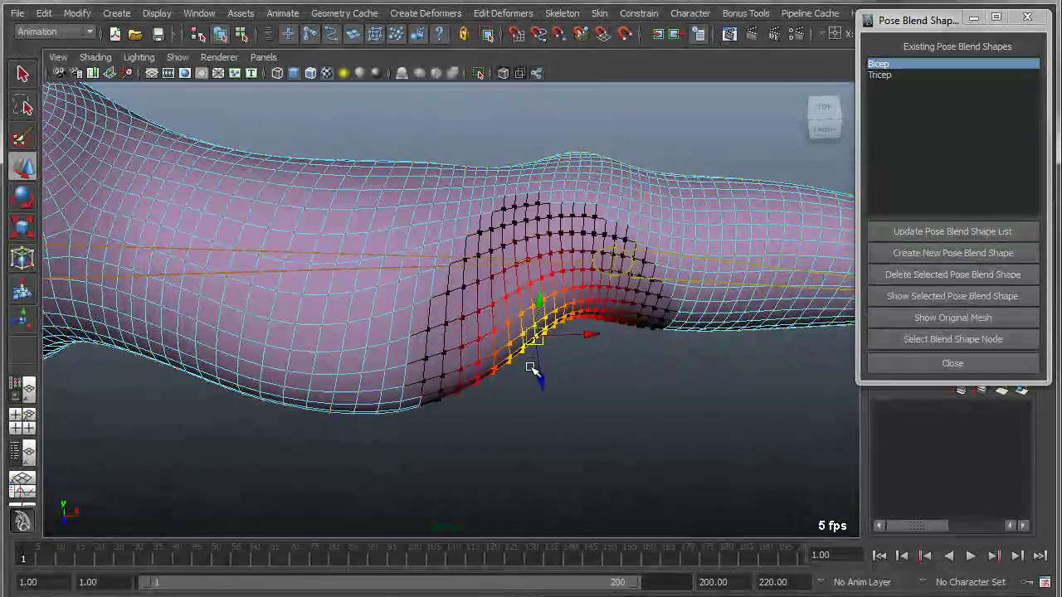
Reduce the soft-selection falloff radius to about 2.05 and pull vertices outward to fill out the elbow end of the bicep bulge.
drag(589, 343, 548, 349)
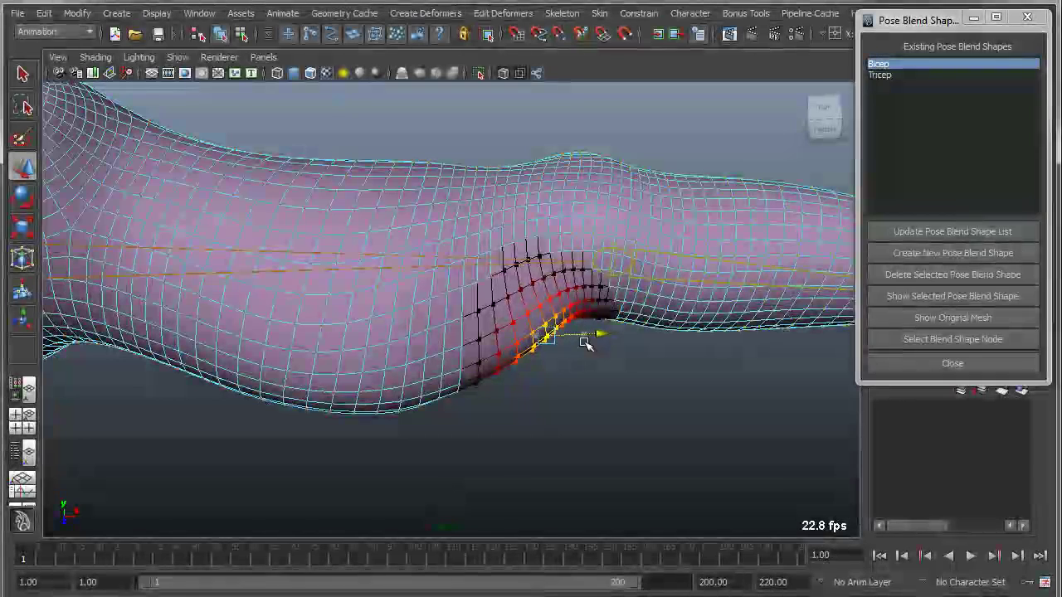
click(522, 367)
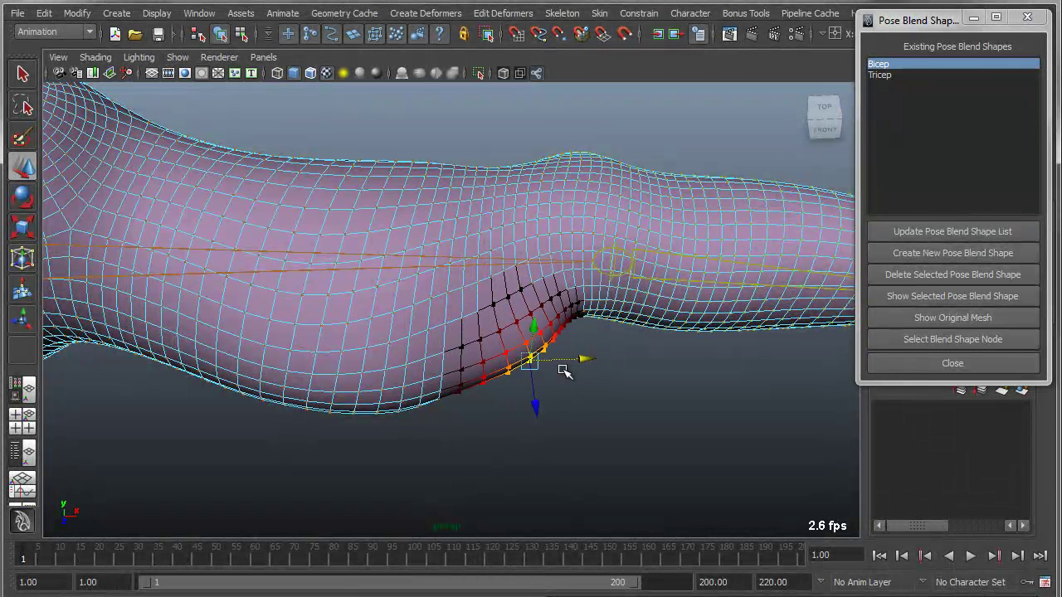
click(484, 384)
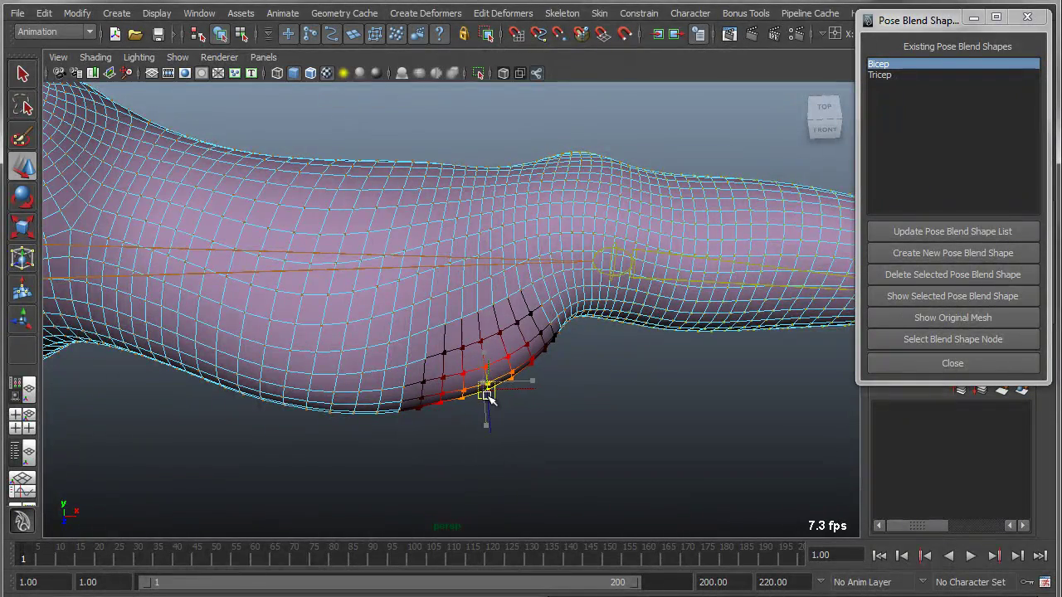
alt+drag(488, 398, 522, 477)
alt+right_drag(523, 476, 432, 445)
alt+drag(431, 446, 452, 448)
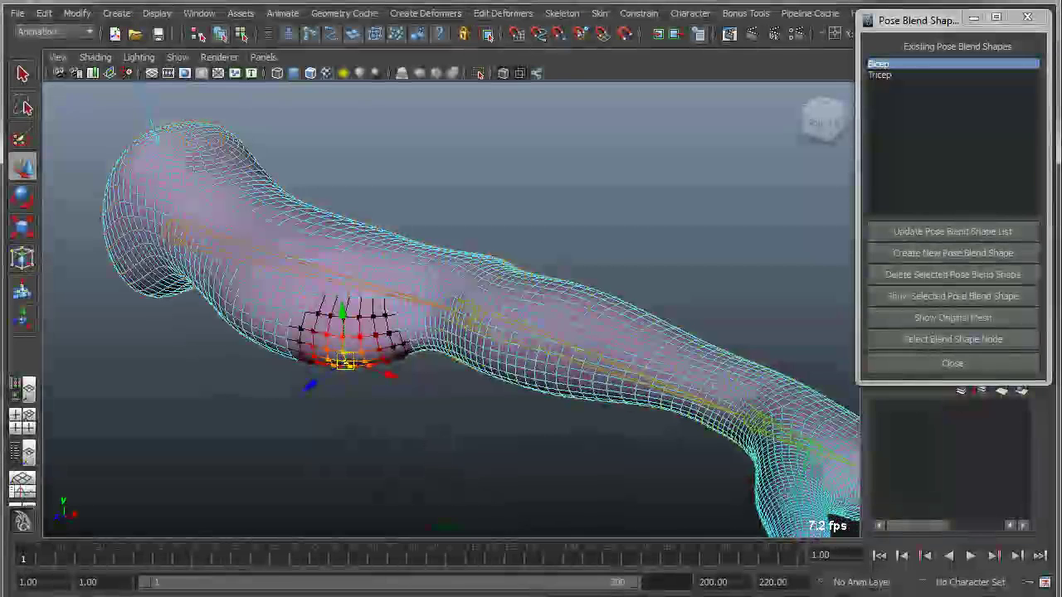
Show the original mesh and rotate the elbow joint to test the enlarged bicep bulge.
click(953, 315)
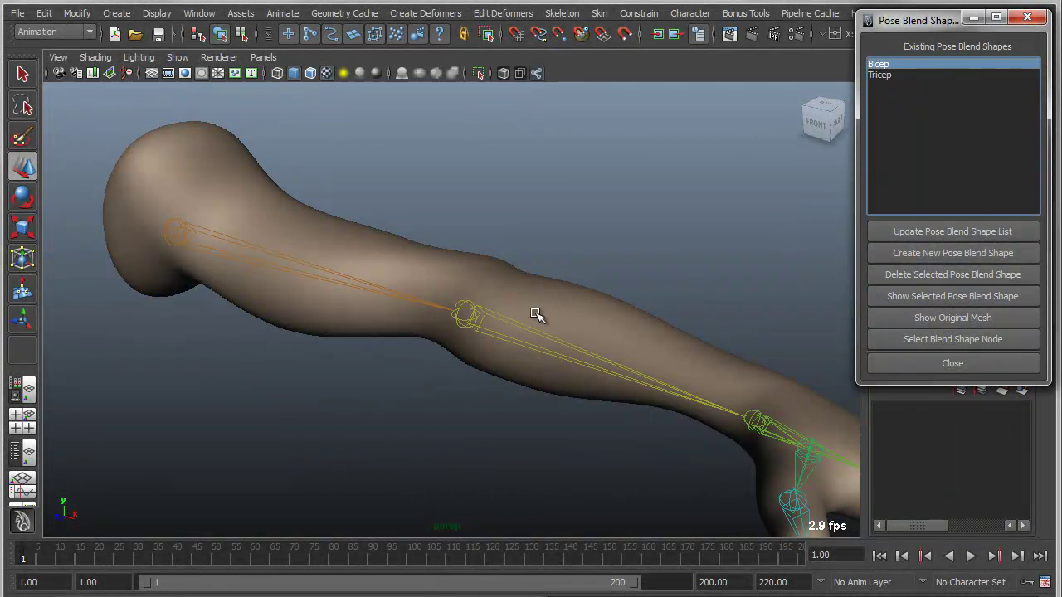
drag(529, 345, 541, 380)
scroll(562, 415, down, 1)
key(e)
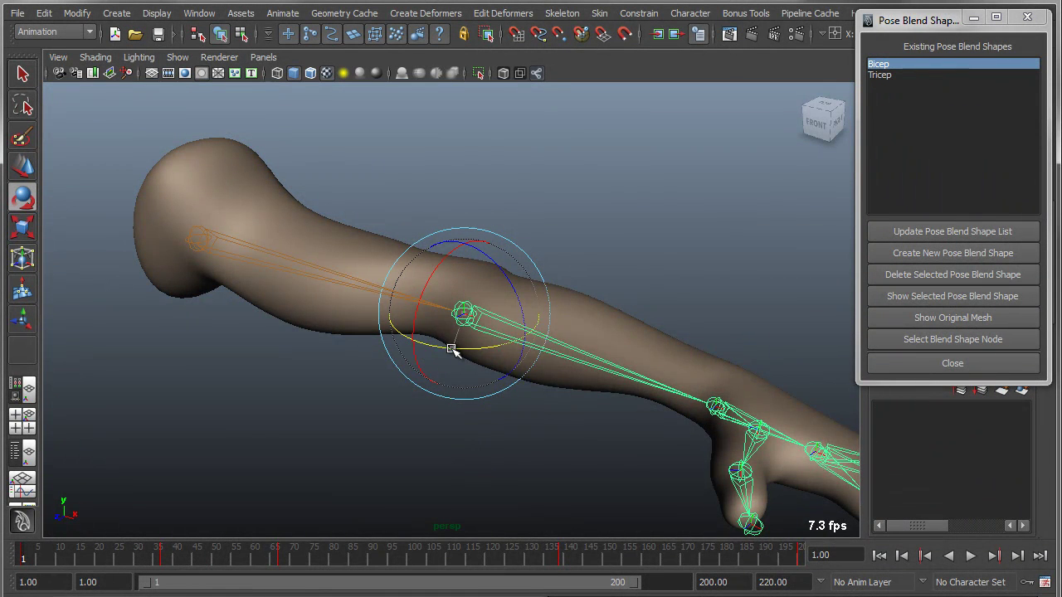
drag(452, 350, 569, 381)
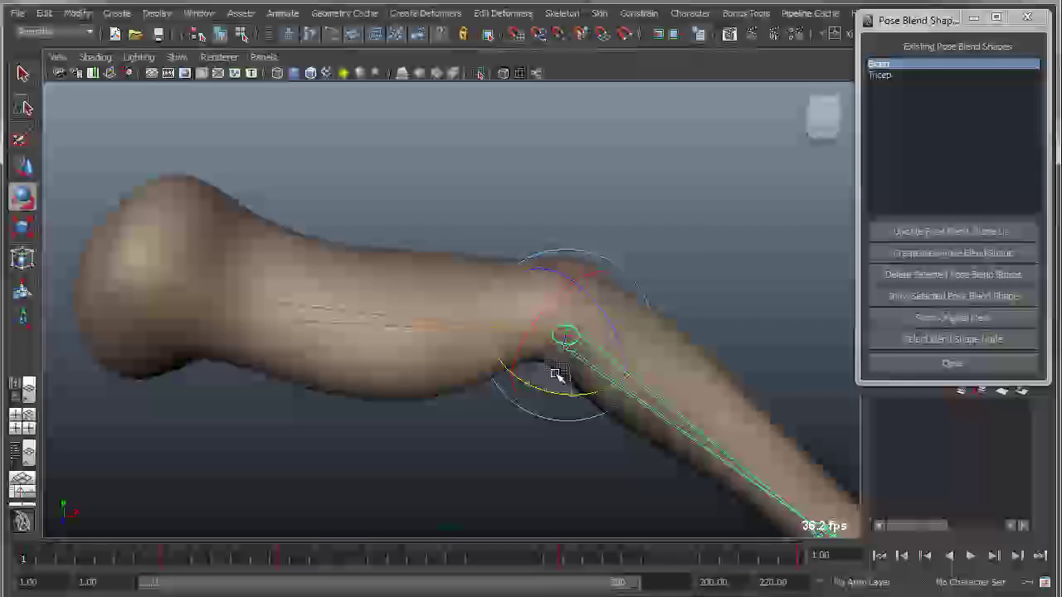
drag(556, 374, 488, 376)
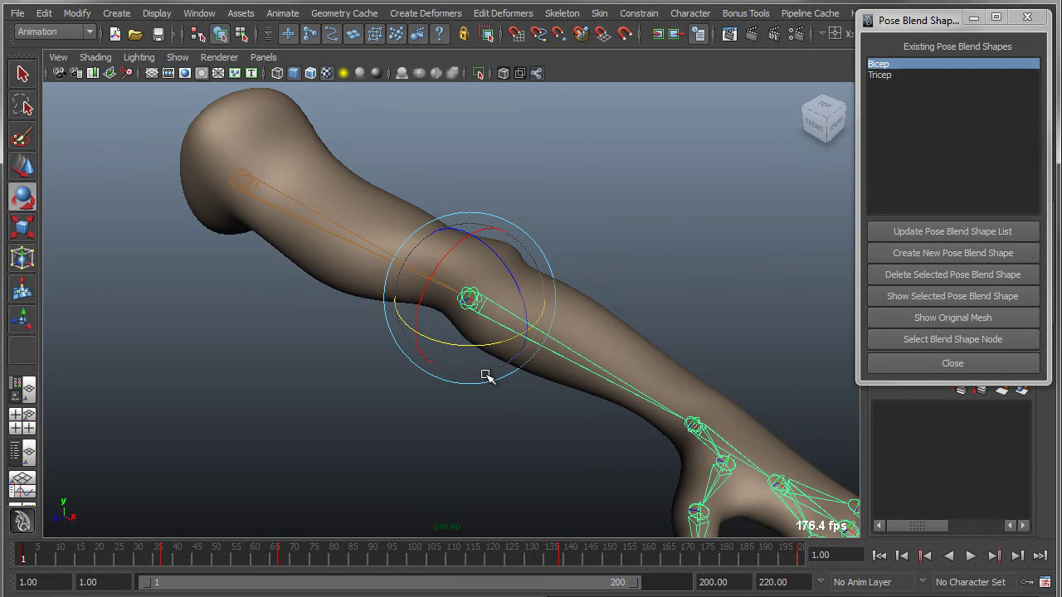
Show the Graph Editor below the perspective view and display the arm mesh's two driven curves for joint2 rotation, framed in full.
click(21, 485)
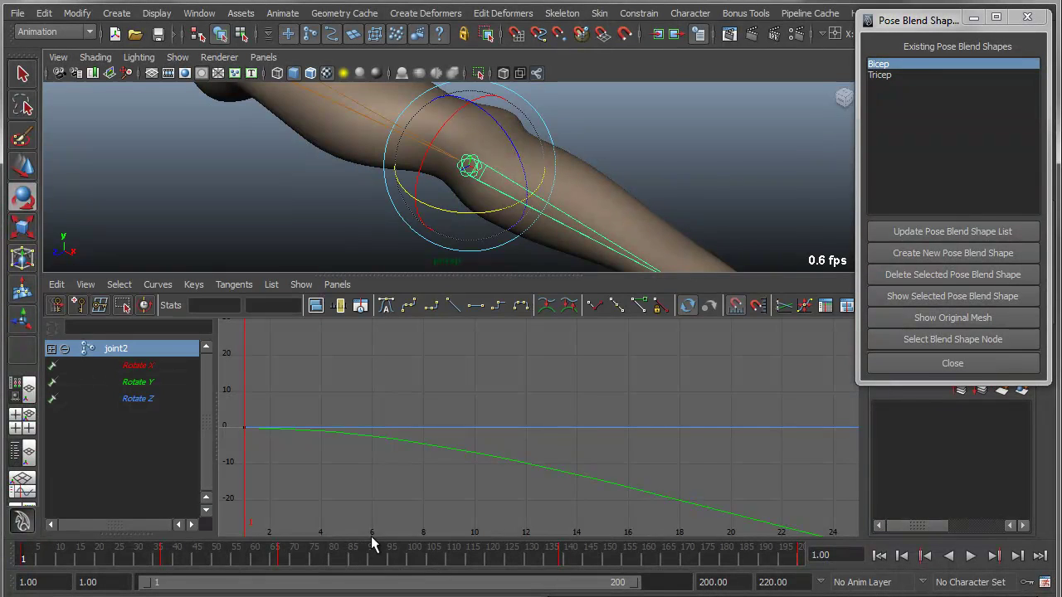
key(a)
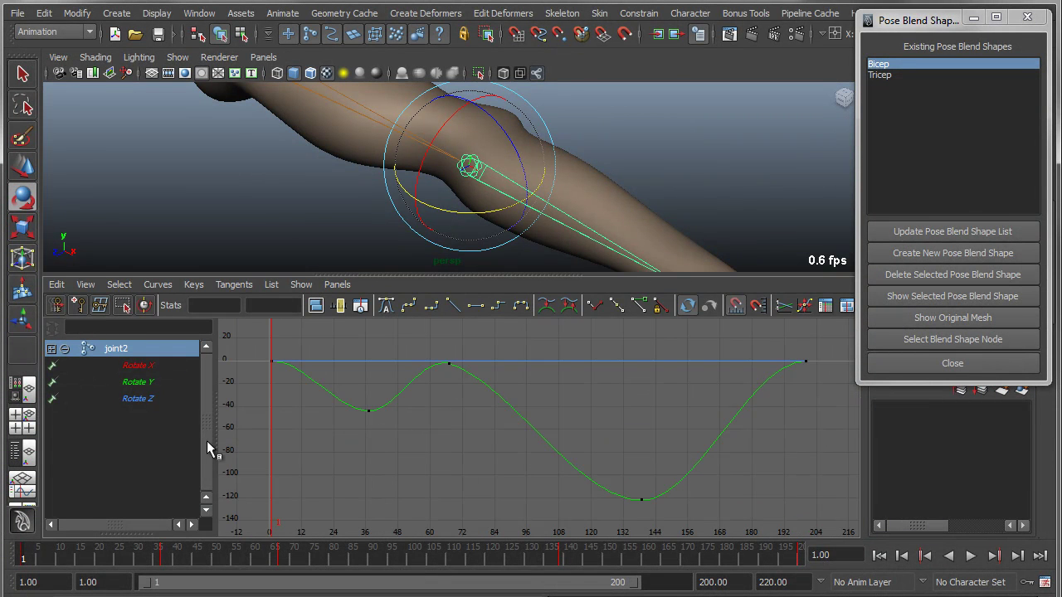
click(636, 197)
key(f)
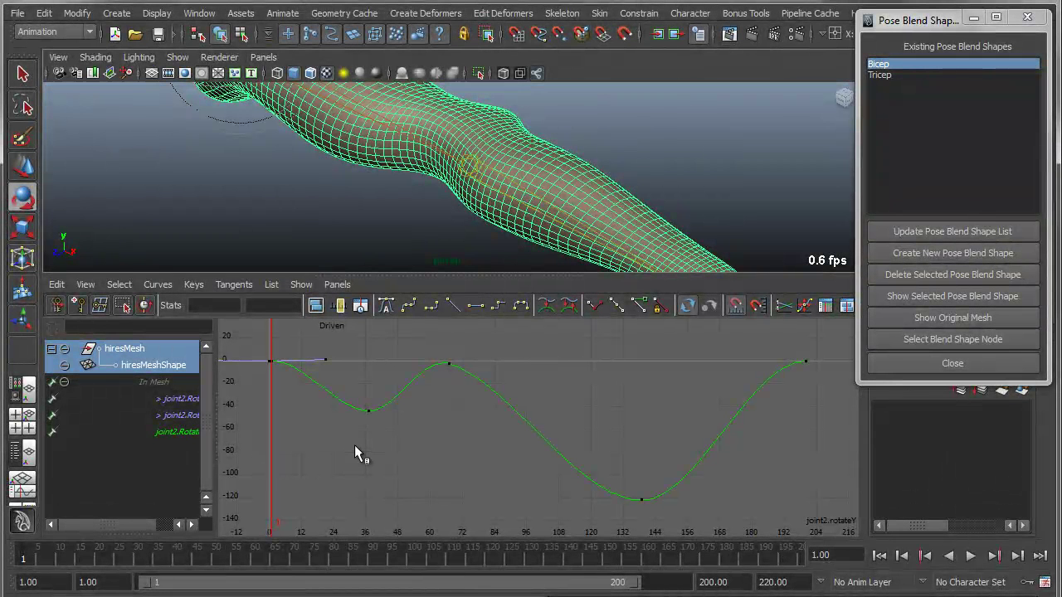
key(a)
alt+right_drag(347, 429, 359, 440)
drag(185, 398, 184, 421)
key(a)
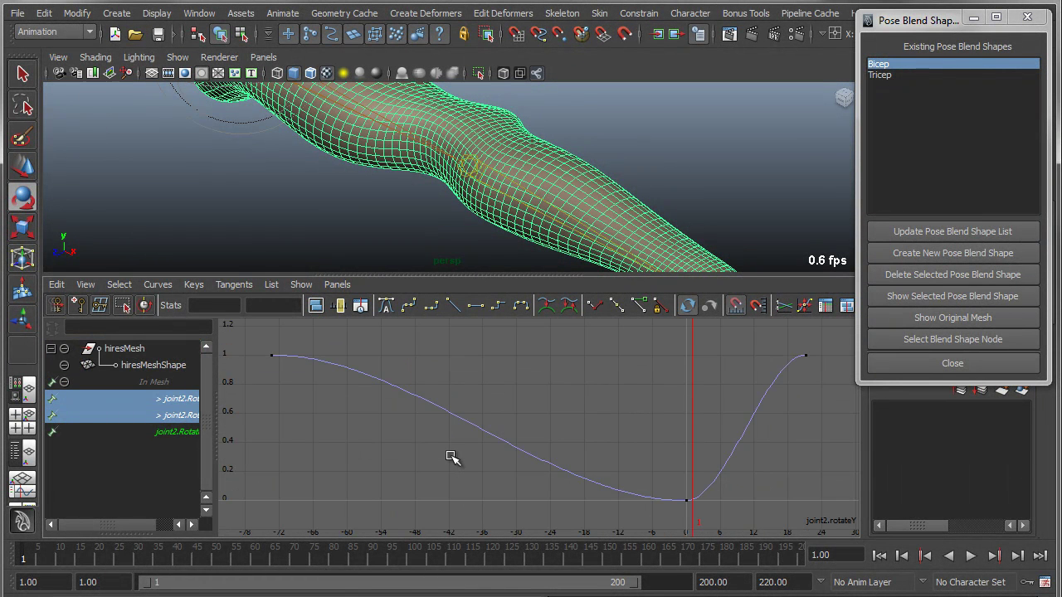
alt+right_drag(531, 470, 511, 462)
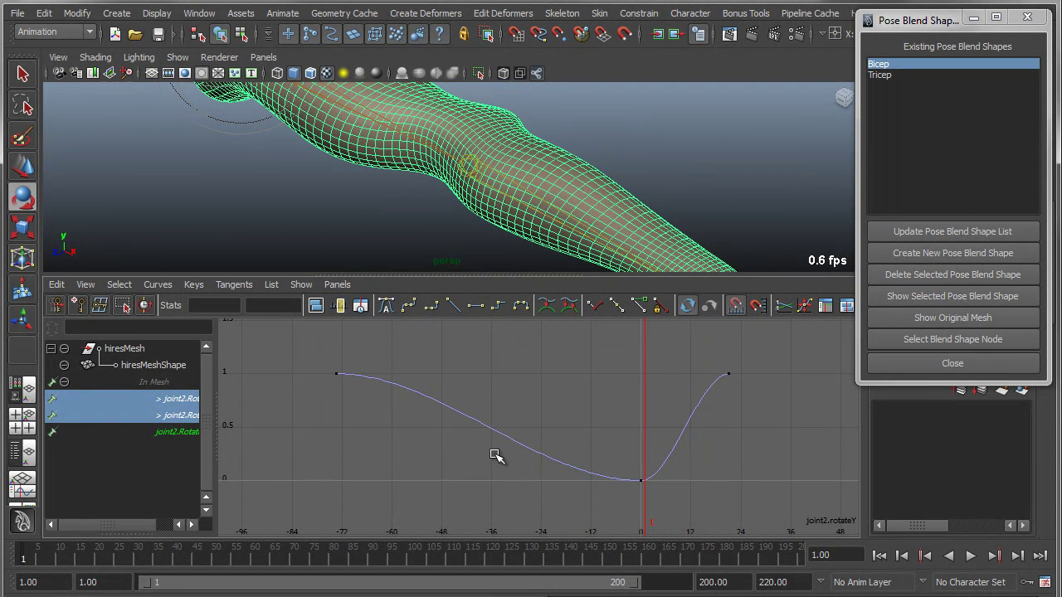
Shift the two driven curves toward each other along the rotation axis so that their zero-value ends overlap.
drag(543, 450, 530, 477)
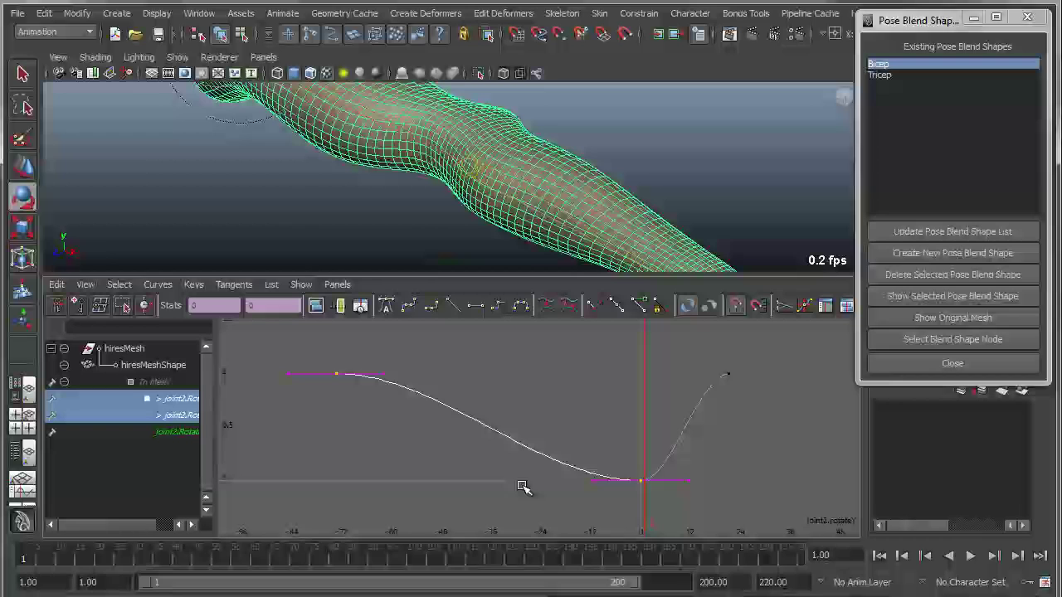
key(w)
shift+middle_drag(450, 499, 485, 496)
drag(664, 429, 703, 441)
shift+middle_drag(735, 451, 726, 453)
key(a)
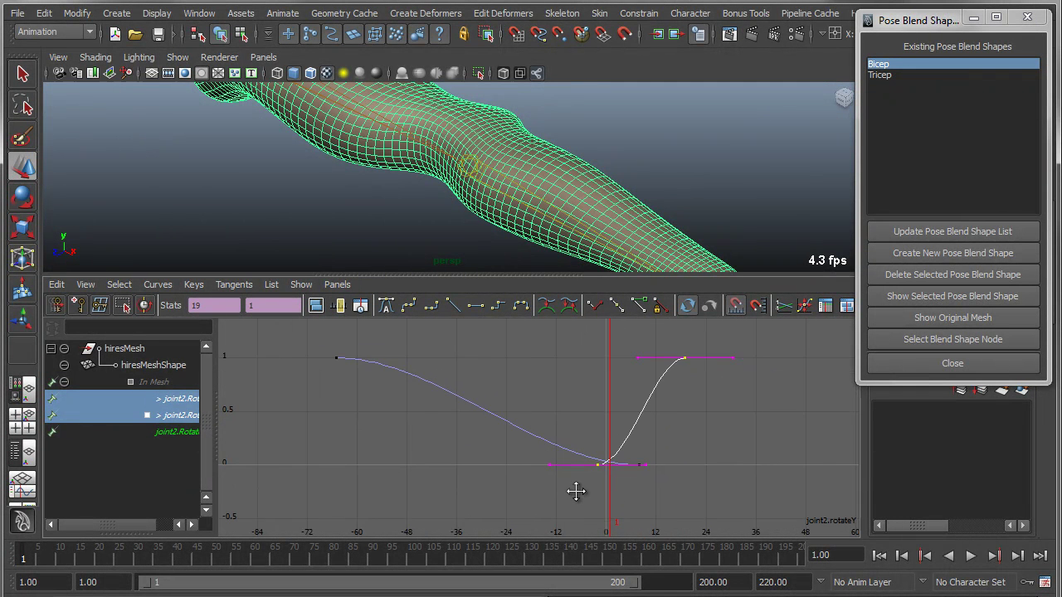
Move the positive-side curve's keys to about 33 and -18, and the negative-side curve's zero-value key to 16.
click(674, 383)
click(674, 357)
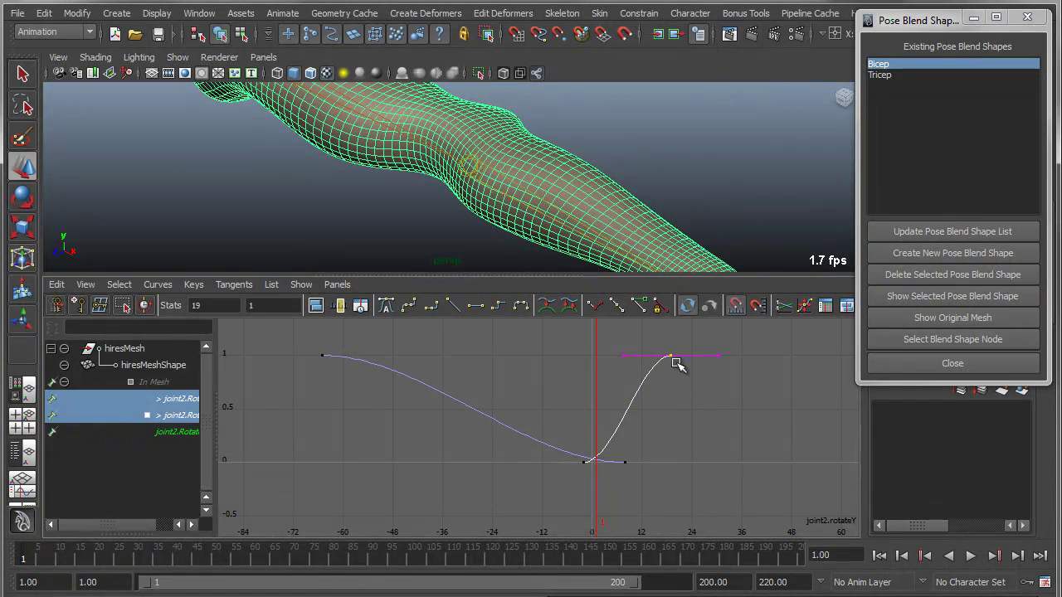
shift+middle_drag(669, 362, 724, 373)
click(589, 462)
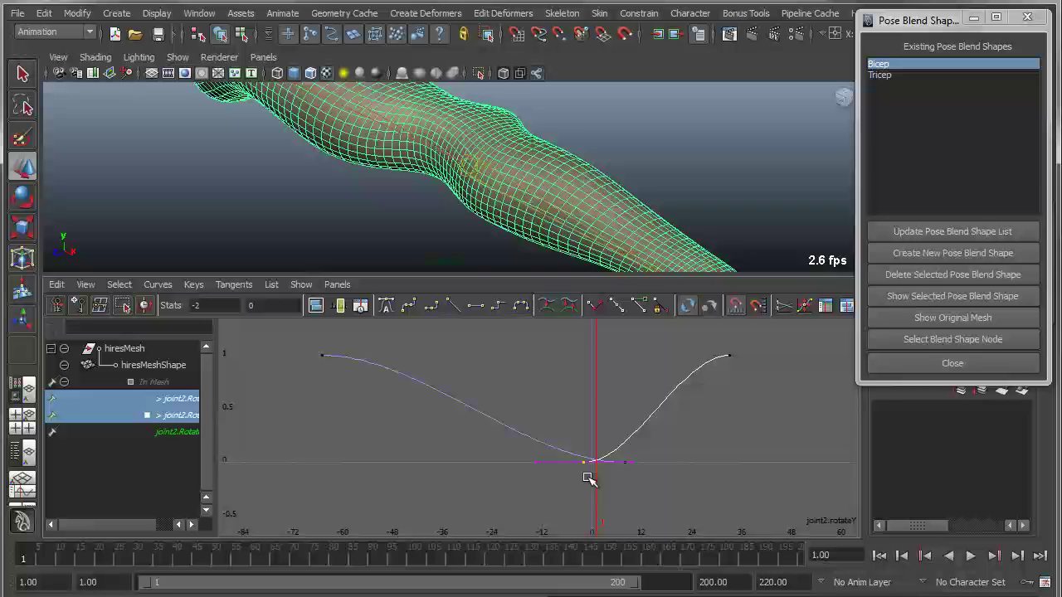
mouse_move(644, 481)
shift+middle_down()
mouse_move(582, 491)
mouse_move(655, 489)
shift+middle_up()
click(622, 459)
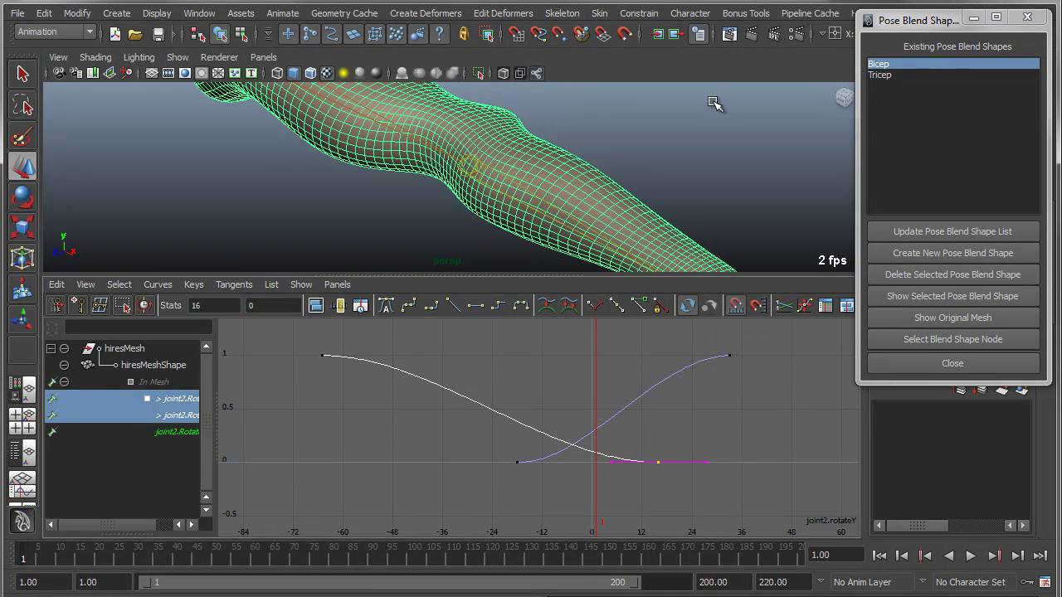
Restore the full perspective view and rotate the elbow joint to test how the bicep and tricep shapes blend.
key(space)
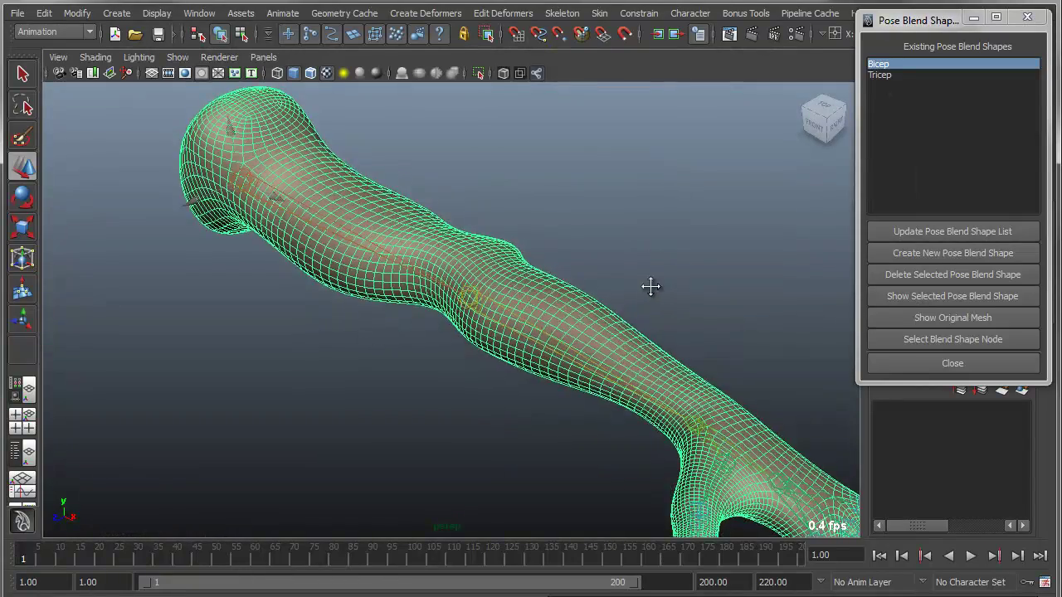
alt+middle_drag(651, 286, 634, 278)
alt+drag(634, 278, 628, 297)
alt+right_drag(628, 296, 625, 299)
drag(601, 284, 497, 392)
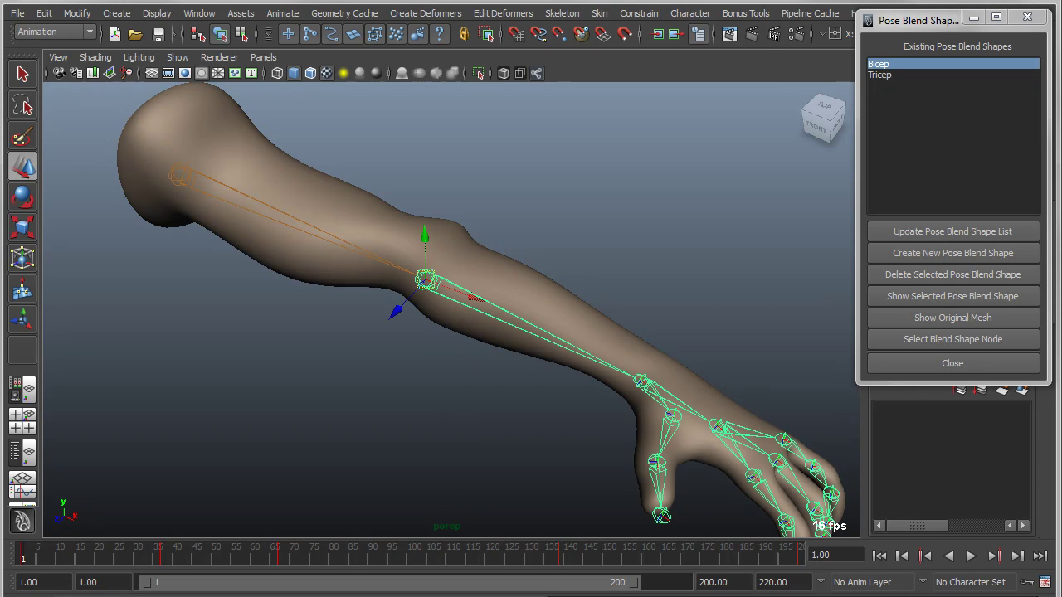
alt+drag(469, 320, 583, 335)
key(e)
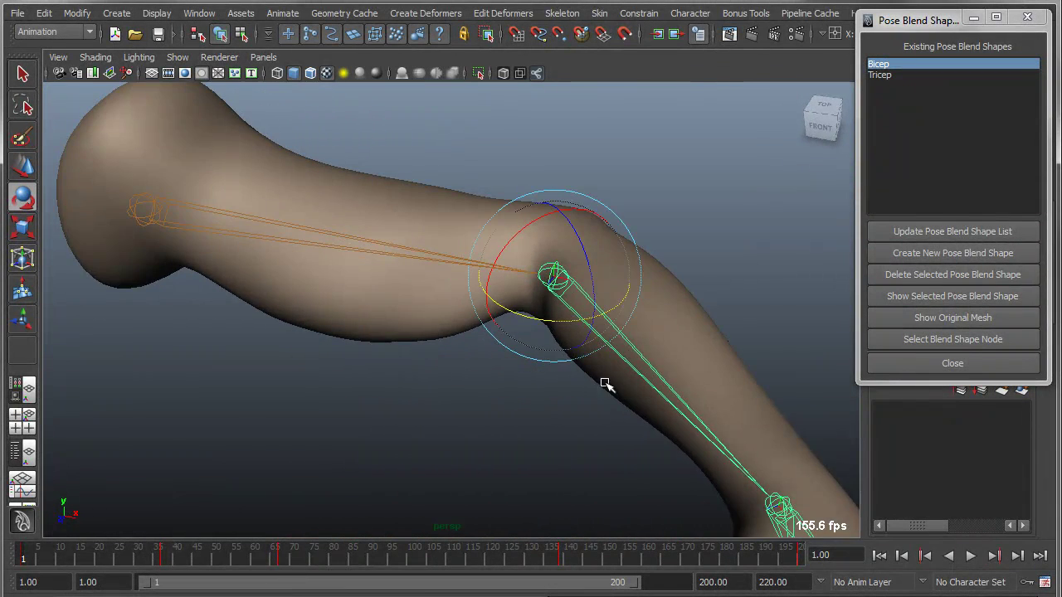
alt+drag(606, 385, 456, 335)
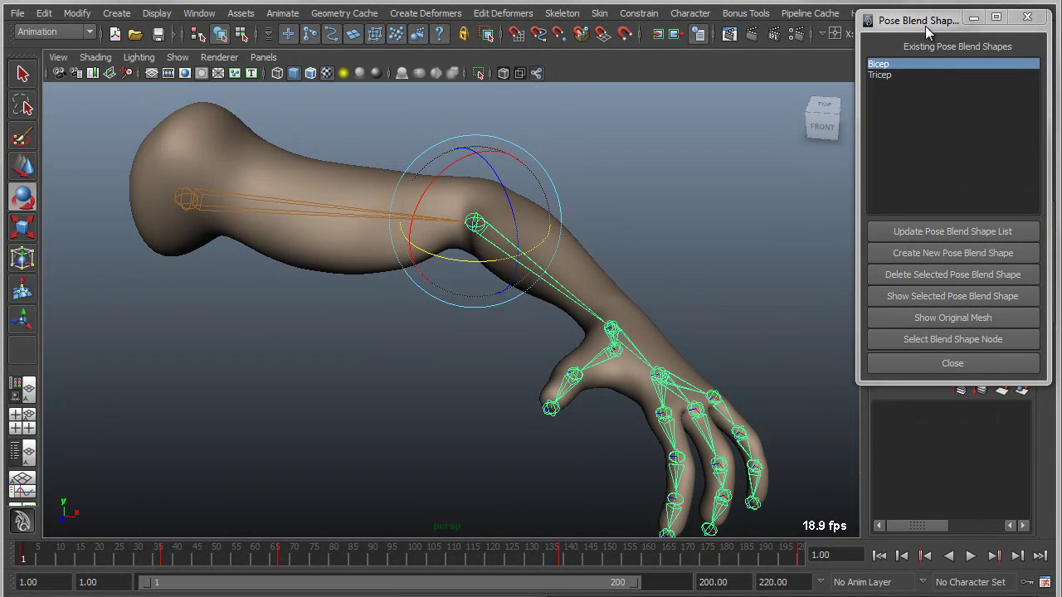
Display the Bicep and Tricep pose blend shapes together and examine both sculpts on the bent arm.
drag(927, 32, 929, 35)
shift+click(882, 79)
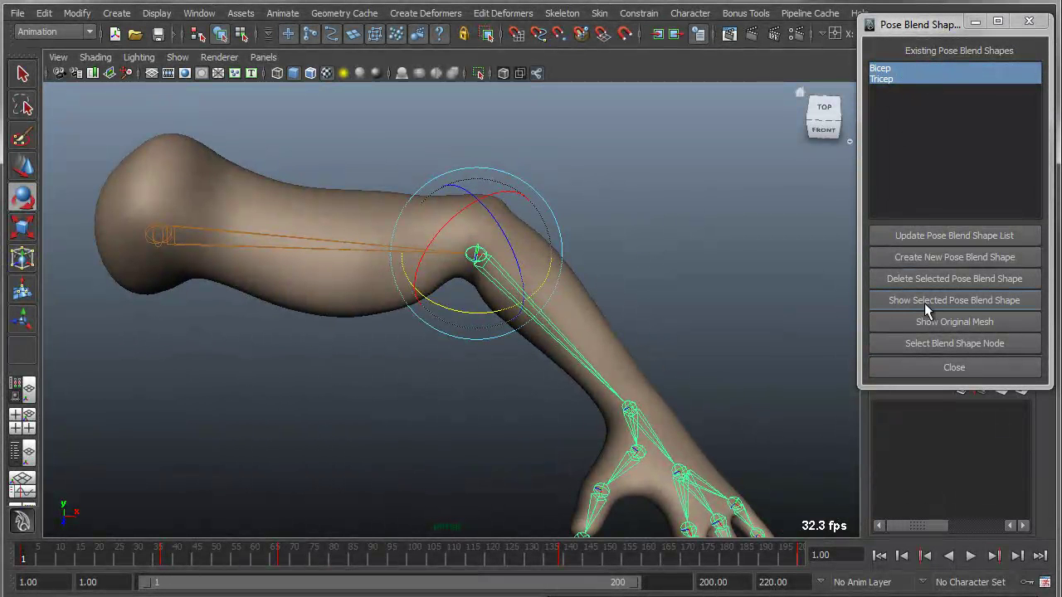
click(933, 298)
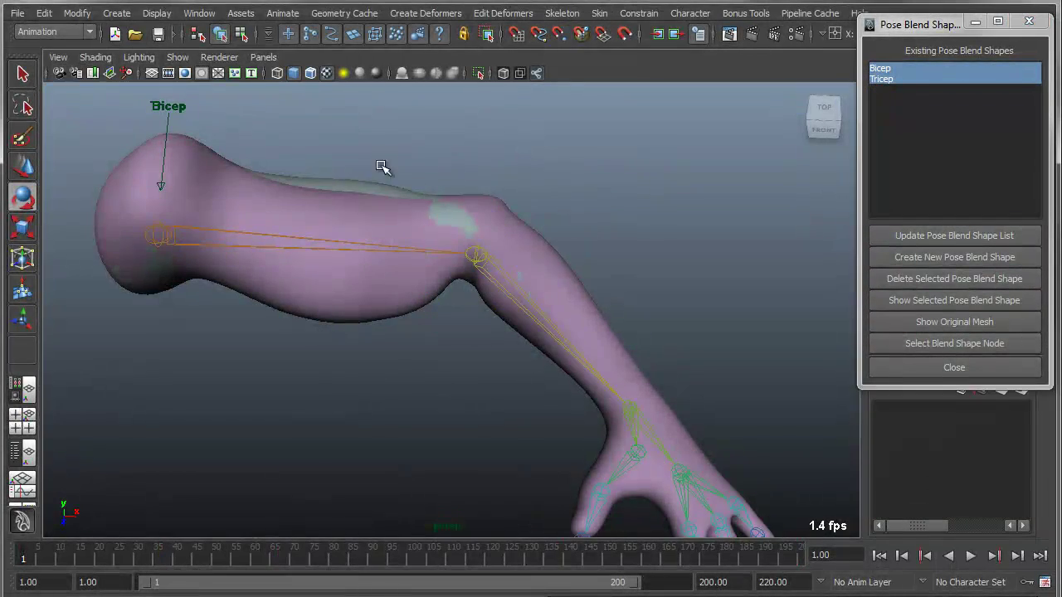
click(379, 177)
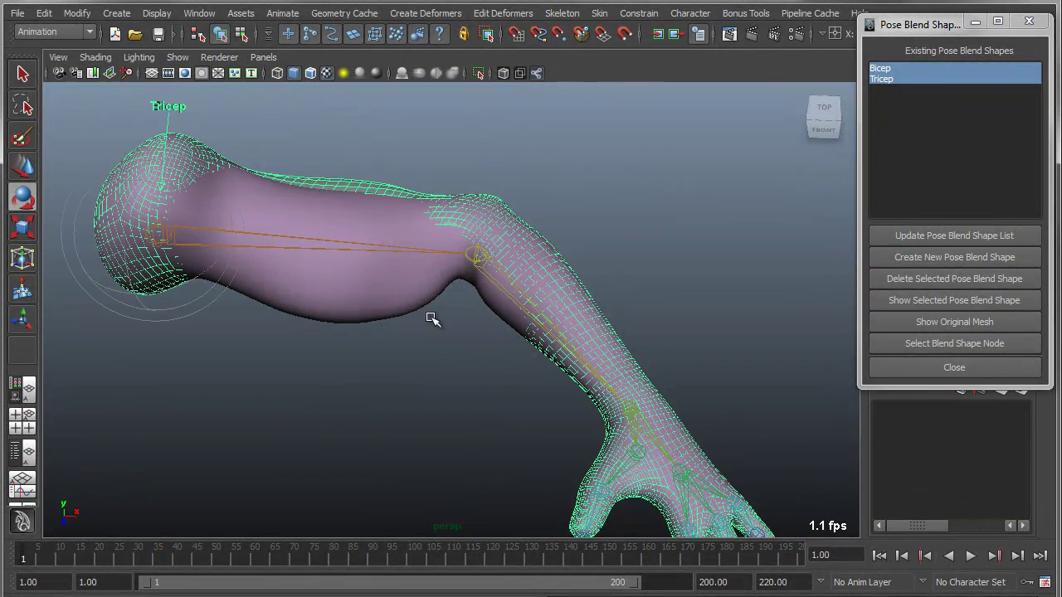
alt+drag(493, 368, 647, 371)
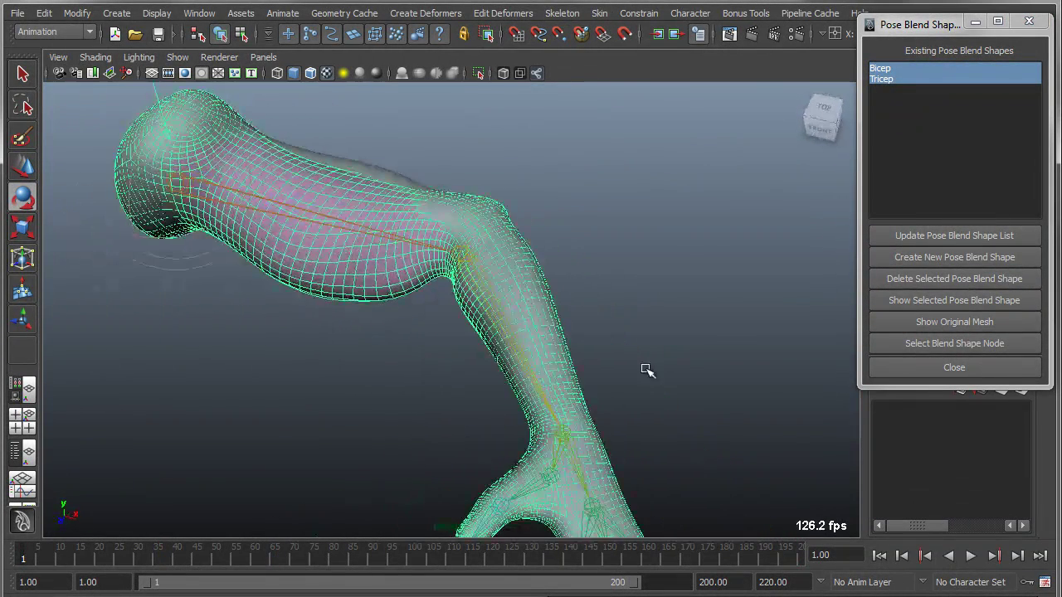
click(647, 371)
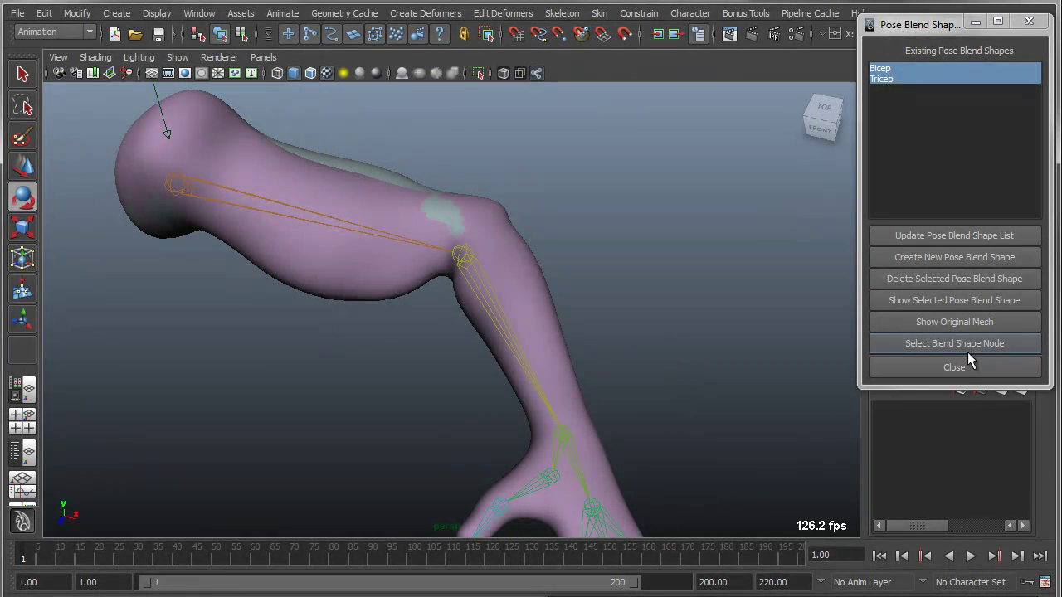
Show the original mesh again and select only the Tricep pose blend shape in the list.
click(954, 323)
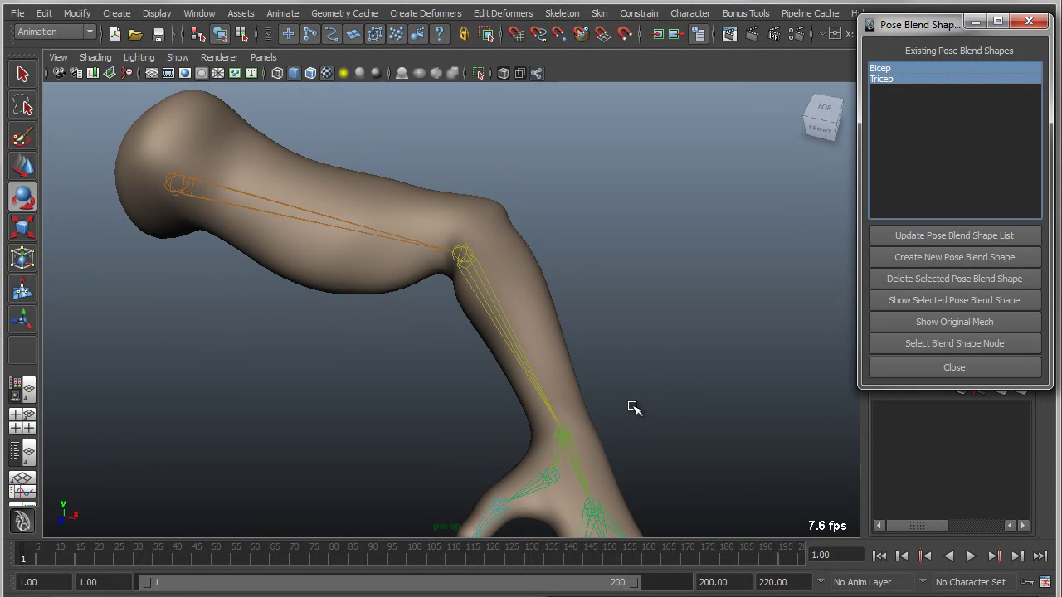
alt+drag(632, 407, 661, 383)
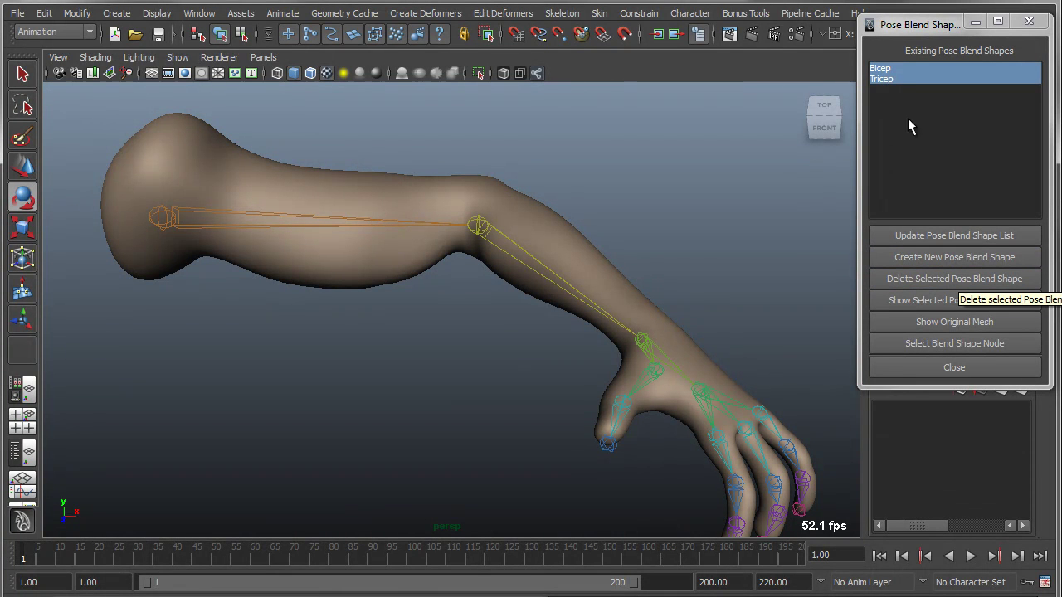
click(879, 79)
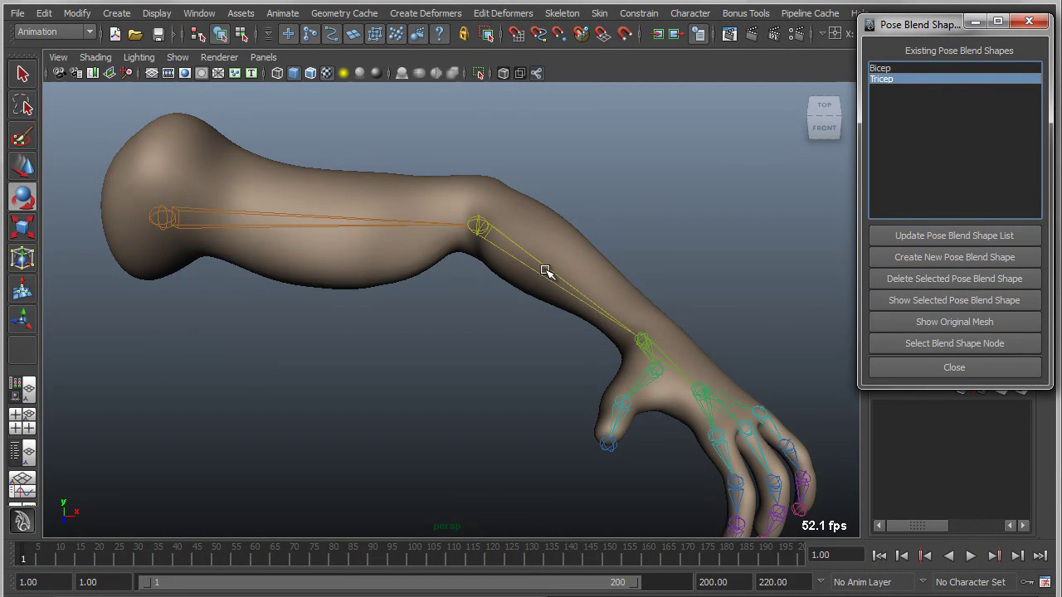
alt+drag(546, 272, 470, 324)
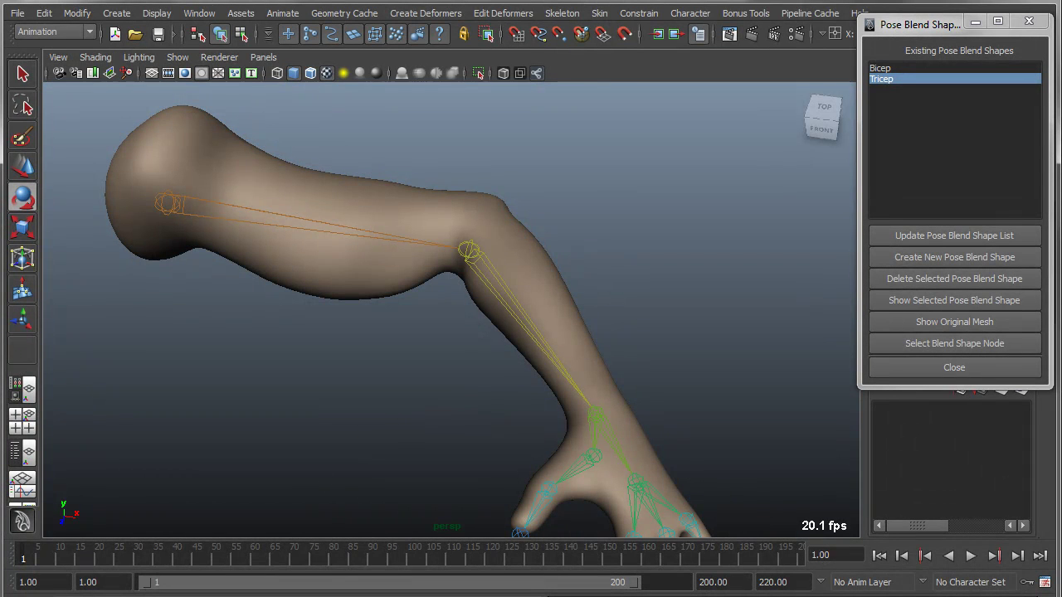
Delete the Tricep pose blend shape and confirm its removal.
click(536, 329)
drag(449, 305, 463, 381)
click(879, 78)
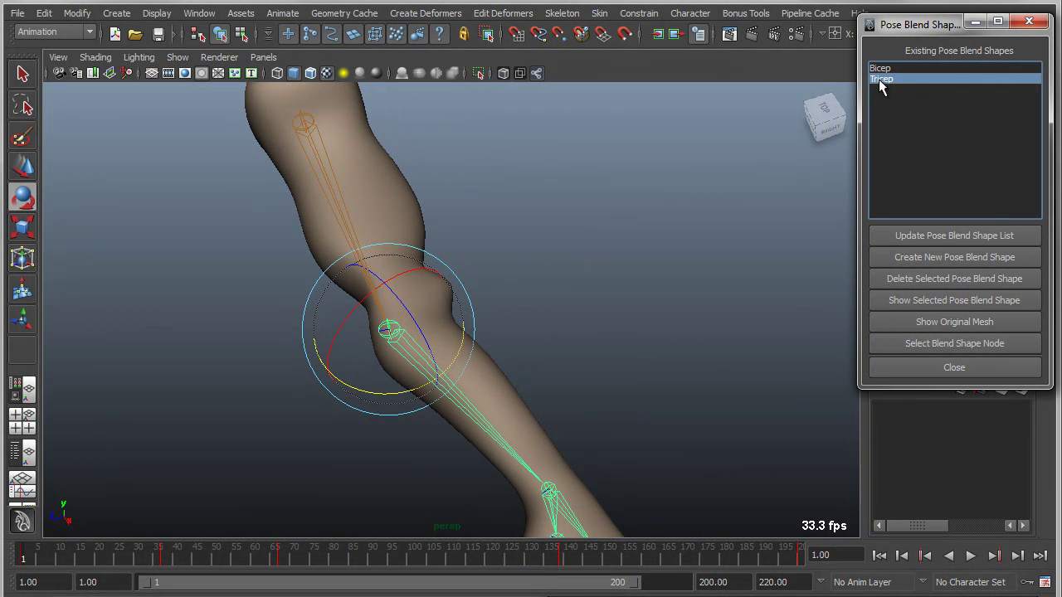
click(916, 279)
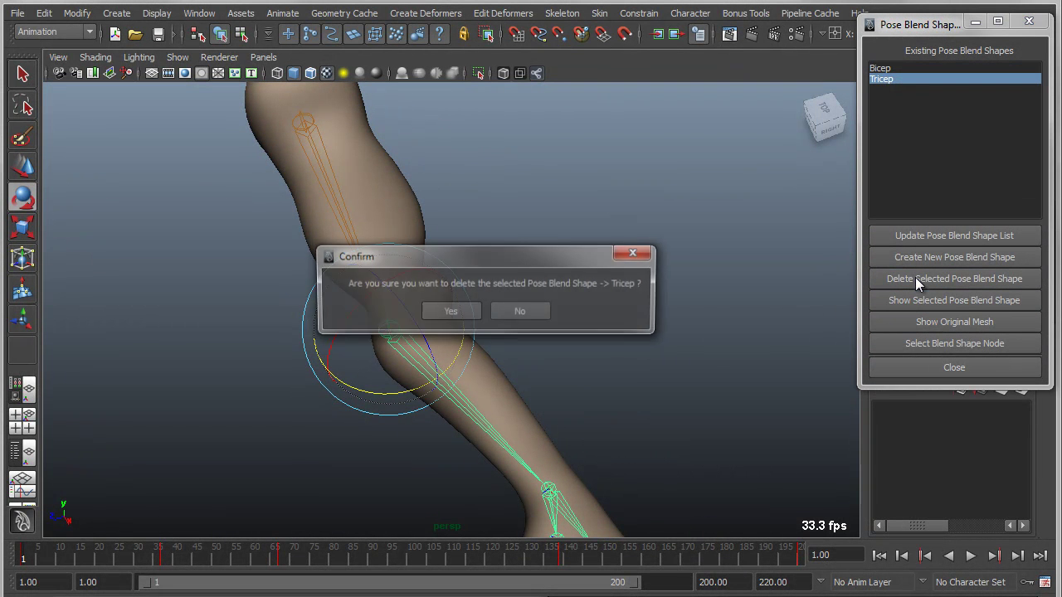
click(448, 310)
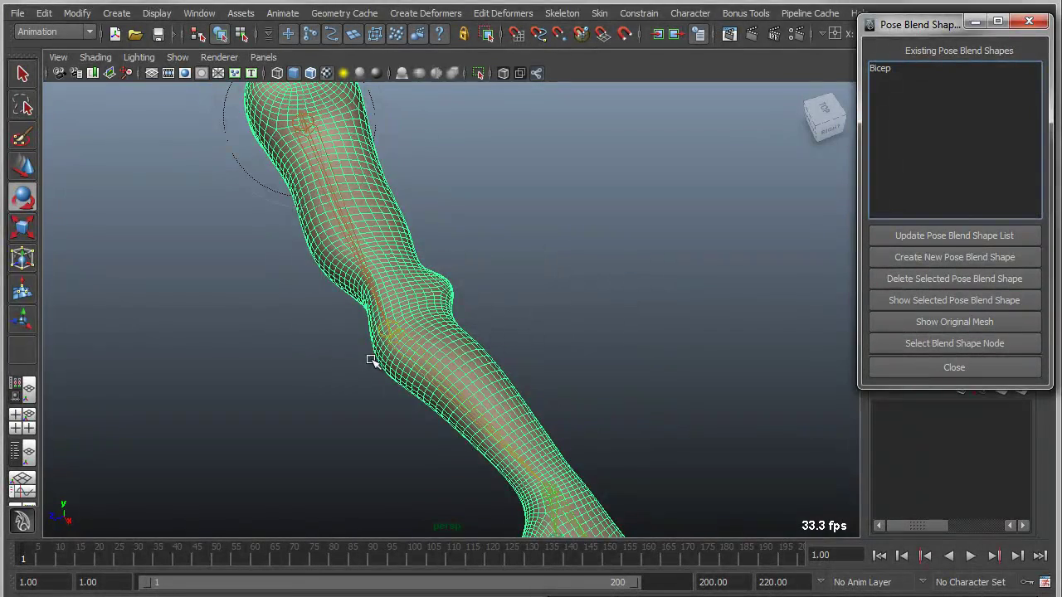
Rotate the elbow joint to test the arm's bend with only the Bicep pose blend shape.
drag(421, 390, 357, 355)
alt+drag(552, 347, 669, 314)
alt+middle_drag(669, 314, 626, 319)
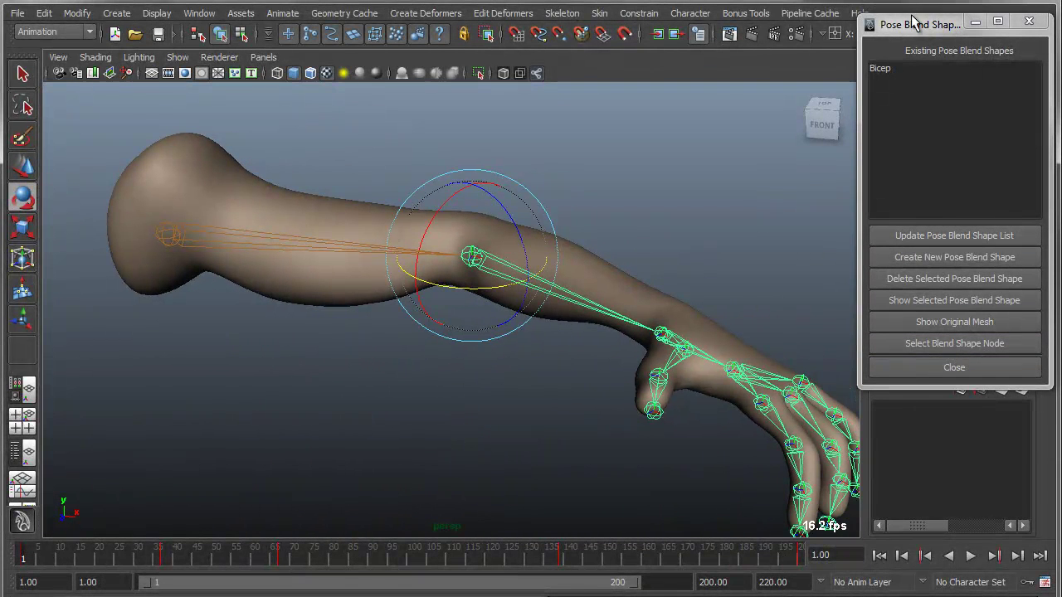
Select the blend shape node, display its attributes in the Attribute Editor, and set the Bicep weight to 0.607.
drag(918, 25, 67, 21)
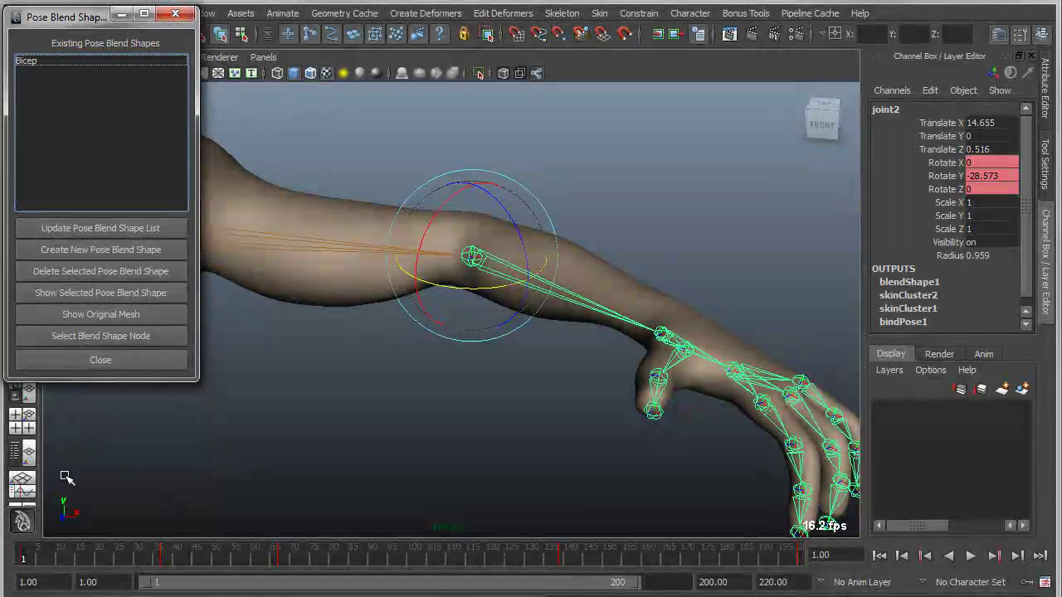
click(95, 336)
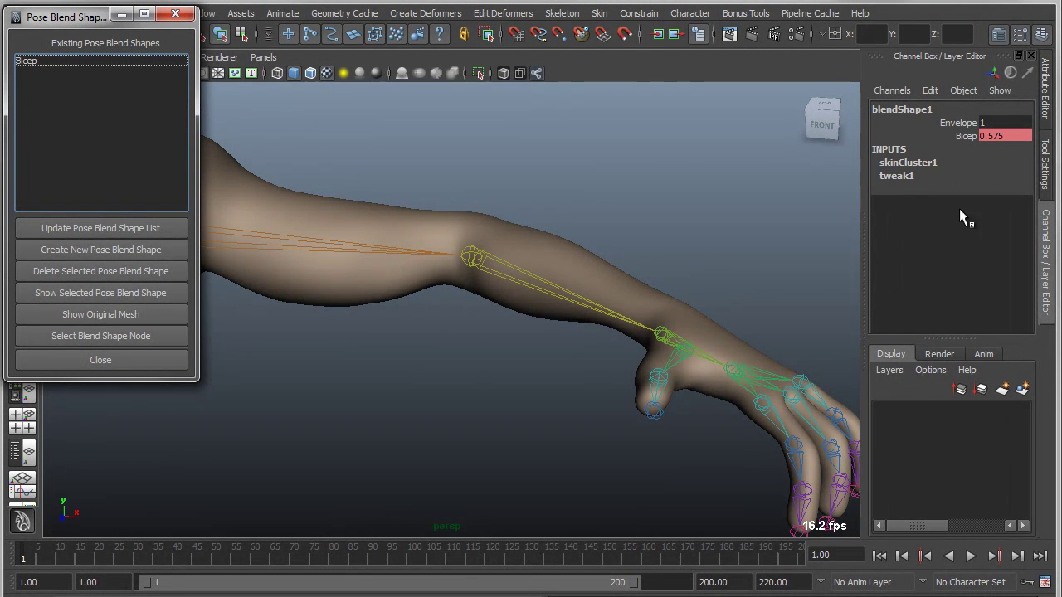
click(1044, 105)
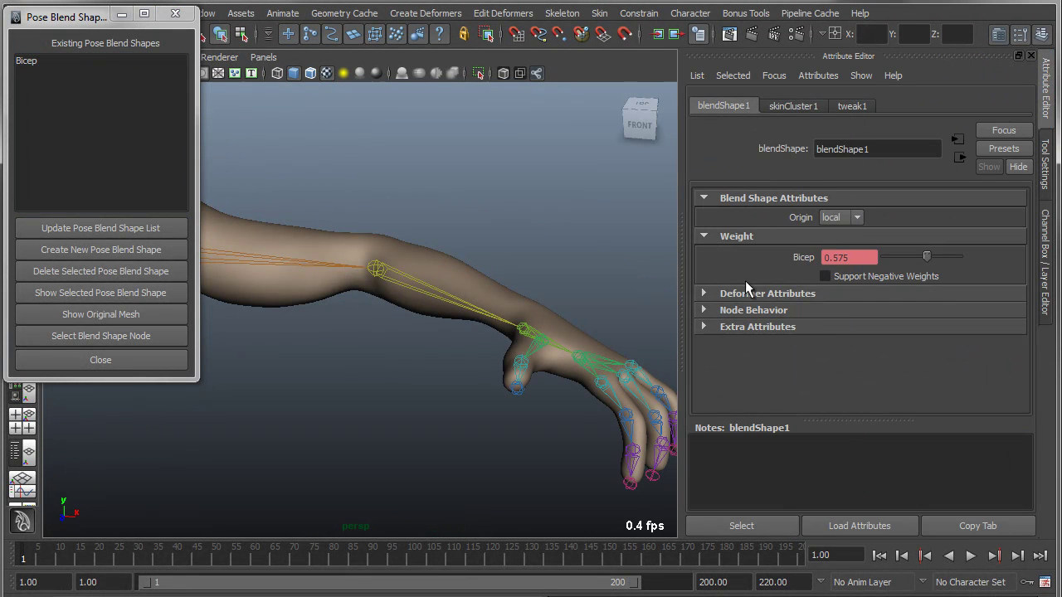
mouse_move(926, 256)
mouse_down()
mouse_move(917, 257)
mouse_move(947, 259)
mouse_move(881, 265)
mouse_move(965, 264)
mouse_move(861, 268)
mouse_move(994, 273)
mouse_move(878, 277)
mouse_move(958, 272)
mouse_move(929, 270)
mouse_up()
drag(75, 24, 933, 25)
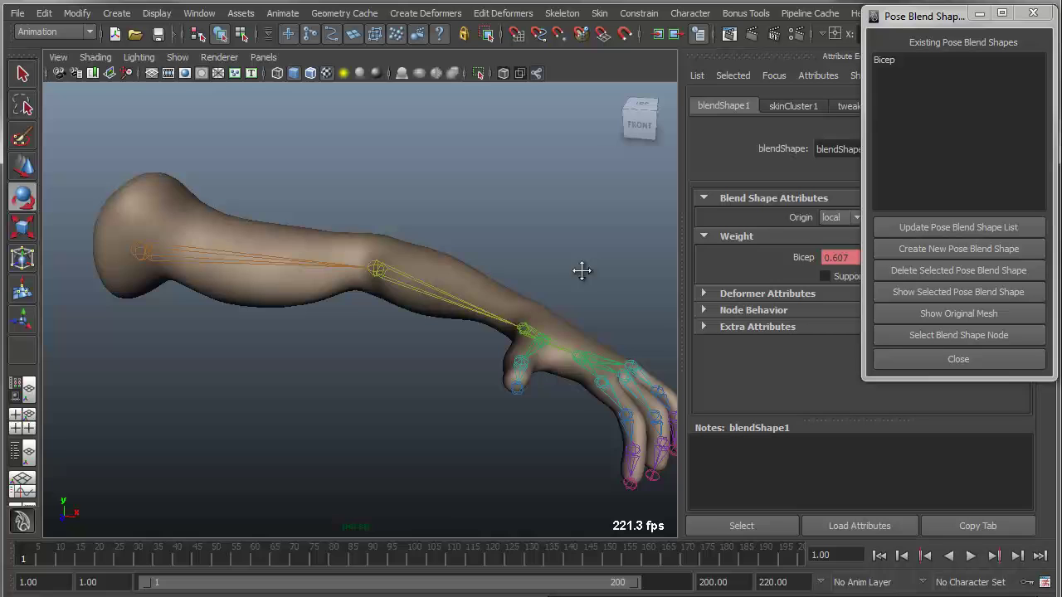
alt+middle_drag(582, 270, 543, 263)
alt+drag(523, 269, 488, 294)
alt+right_drag(489, 294, 532, 312)
alt+middle_drag(532, 312, 553, 288)
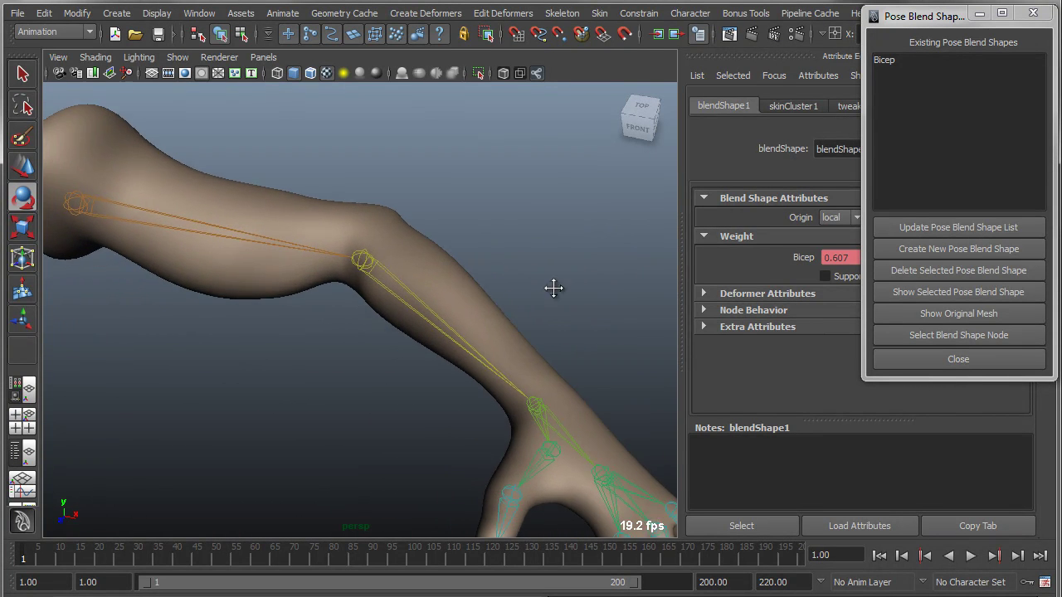
alt+right_drag(553, 289, 484, 279)
alt+drag(484, 280, 481, 272)
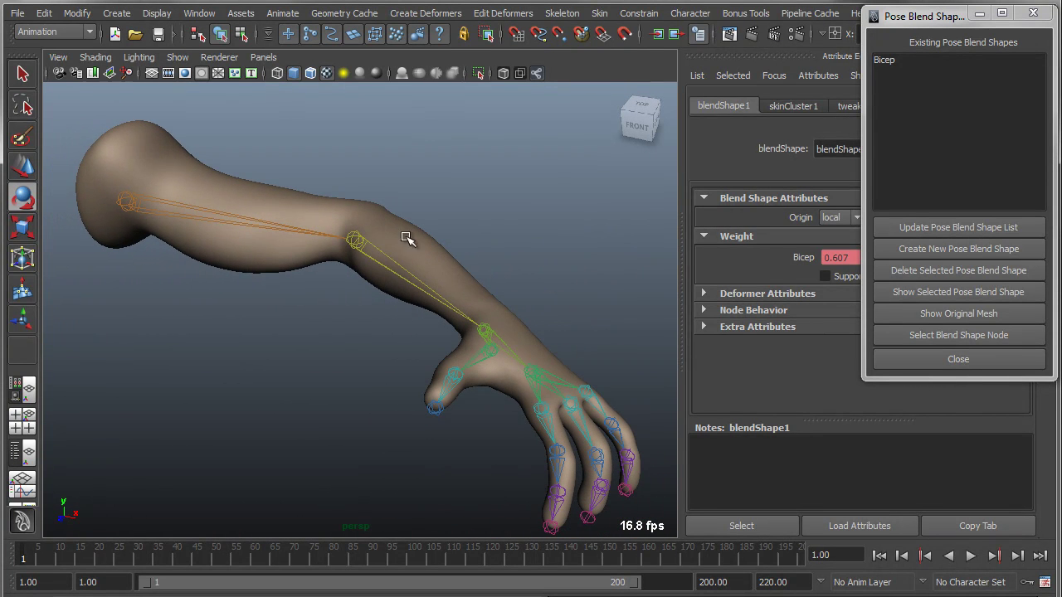